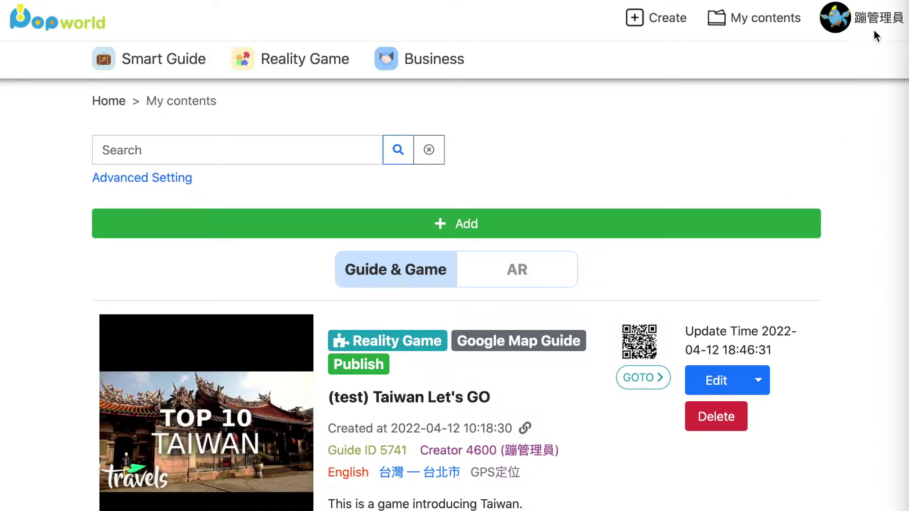
- Create a new Full Mode game based on Google Map
click(659, 23)
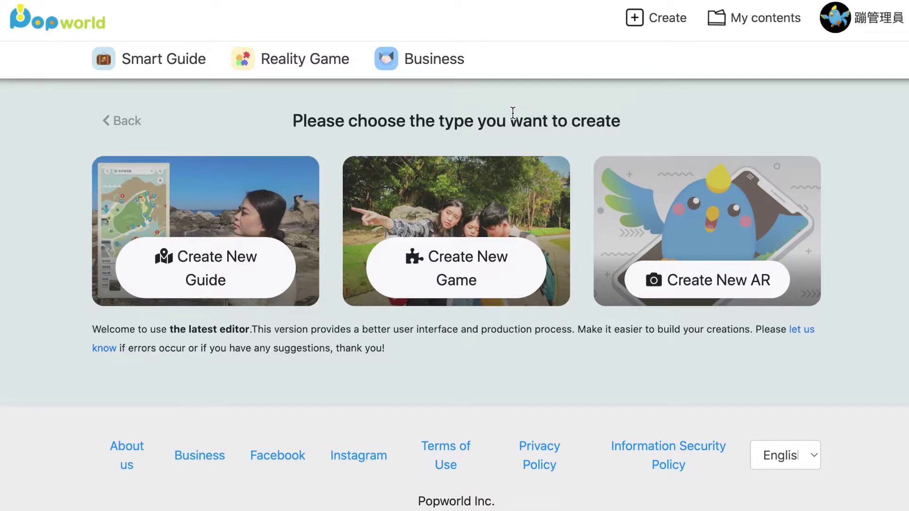
click(476, 278)
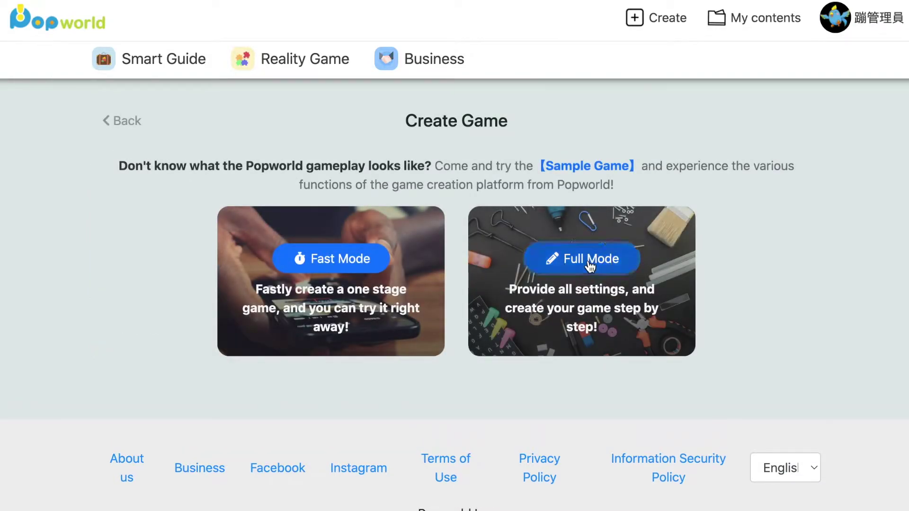
click(590, 267)
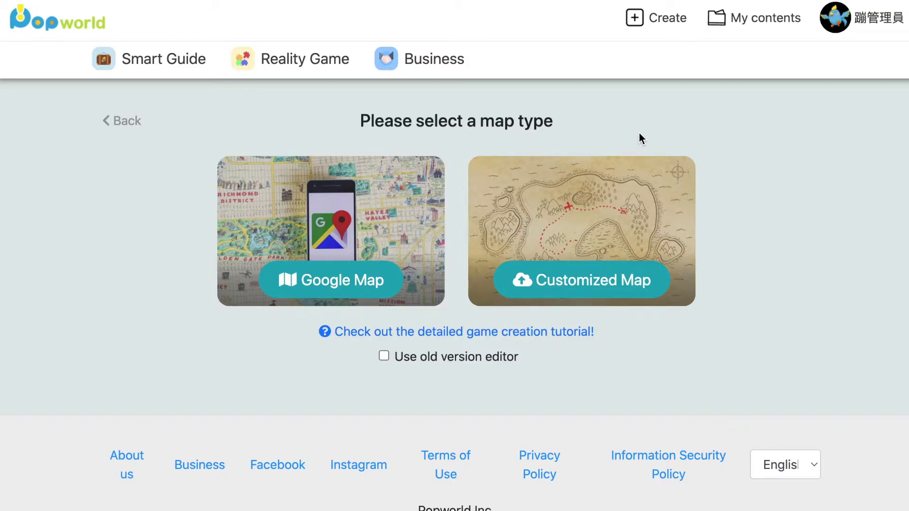
click(343, 283)
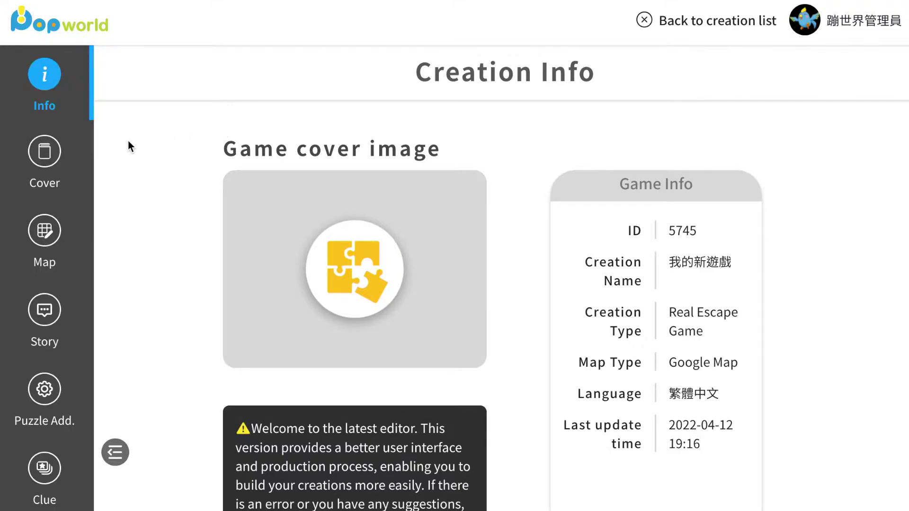
- Upload 01.jpeg, the TOP 10 TAIWAN picture, as the game's cover image
click(45, 168)
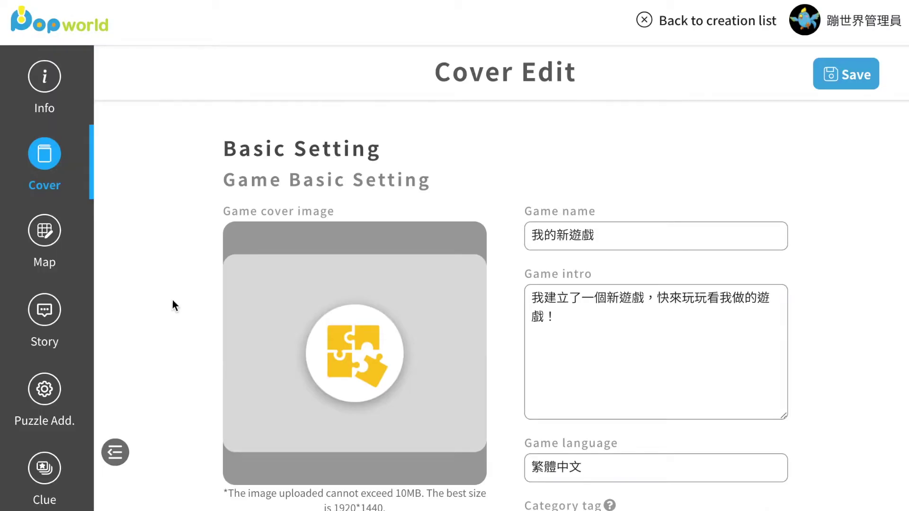
click(372, 335)
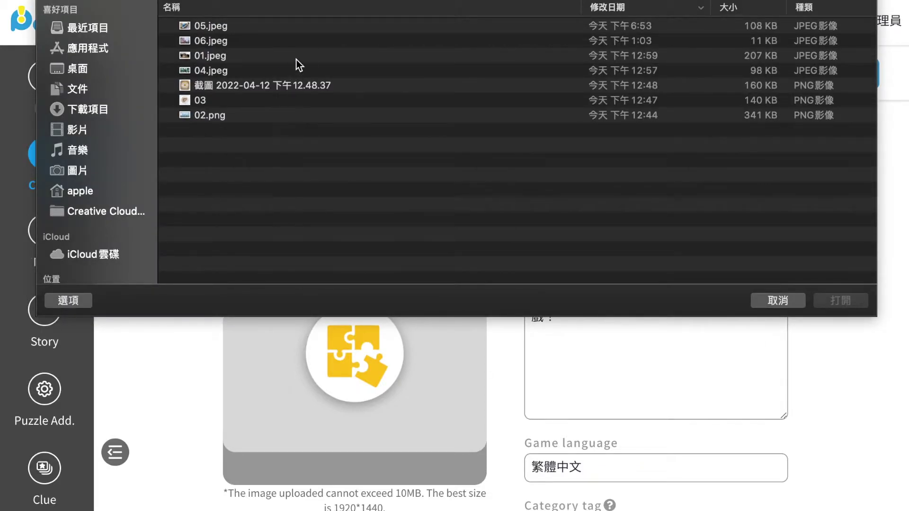
click(298, 57)
click(840, 301)
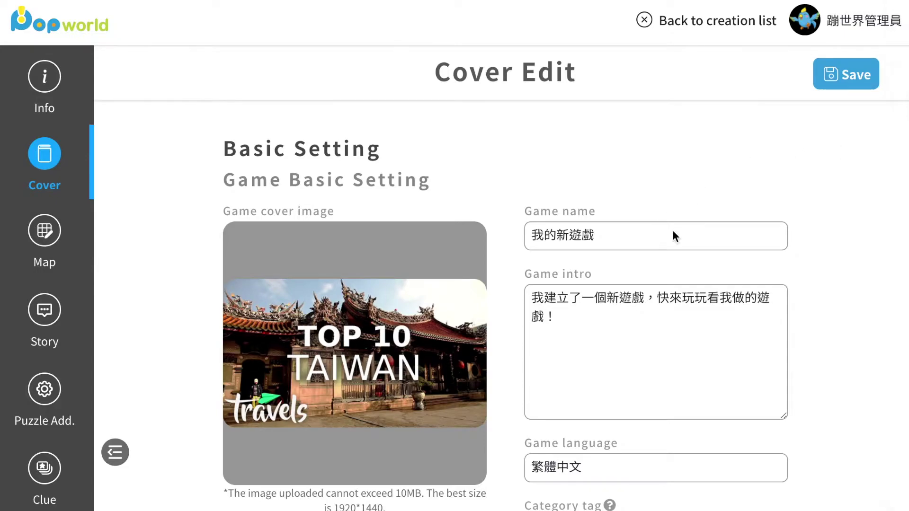
click(649, 236)
- Name the game 'Taiwan Let's GO' with the intro 'This is a game introducing Taiwan.'
key(ctrl+a)
text(Taiwan Let's GO)
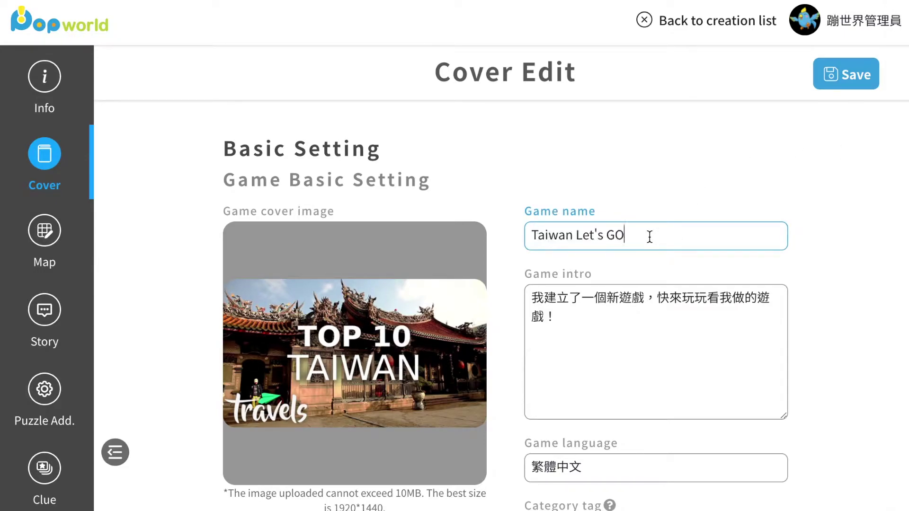
click(653, 309)
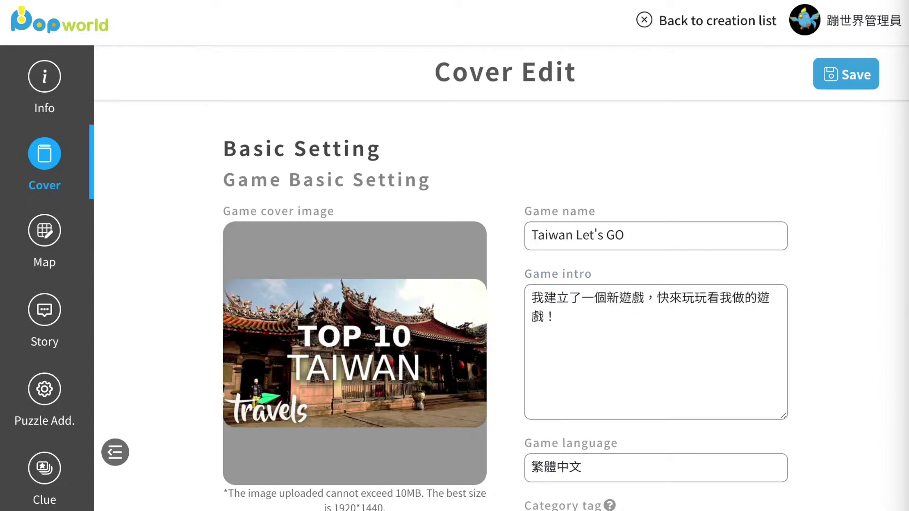
key(ctrl+a)
text(This is a game introducing Taiwan. ---------------------)
- Set the game language to English
scroll(684, 335, down, 3)
click(747, 331)
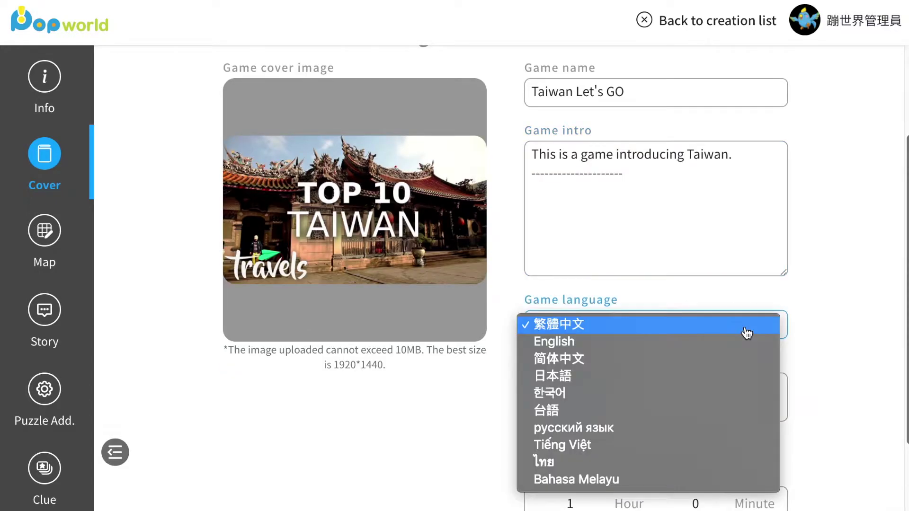
click(731, 342)
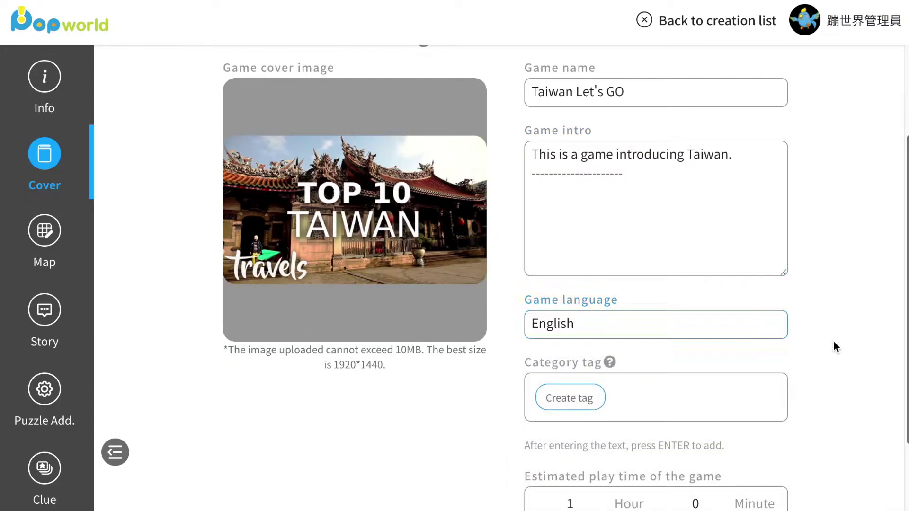
click(833, 340)
scroll(832, 340, down, 3)
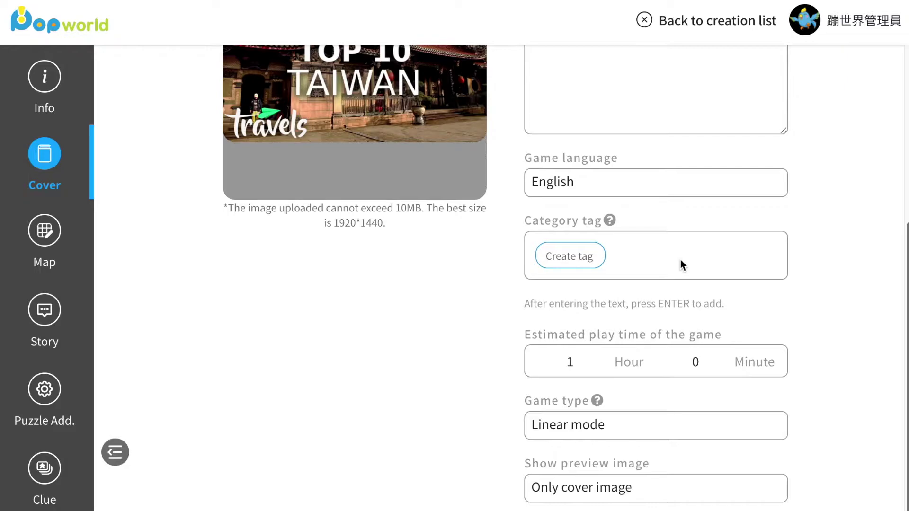
scroll(680, 264, down, 1)
- Keep the game type as Linear and save the cover settings
click(546, 326)
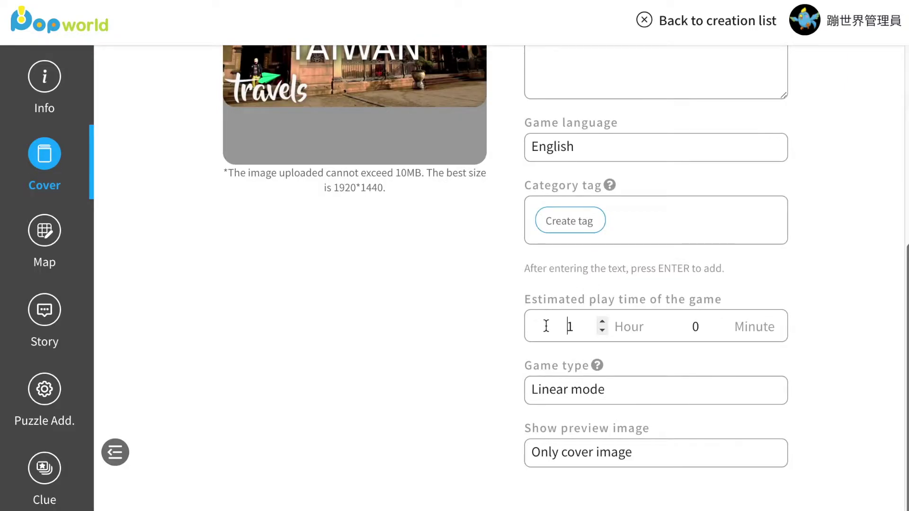
click(706, 396)
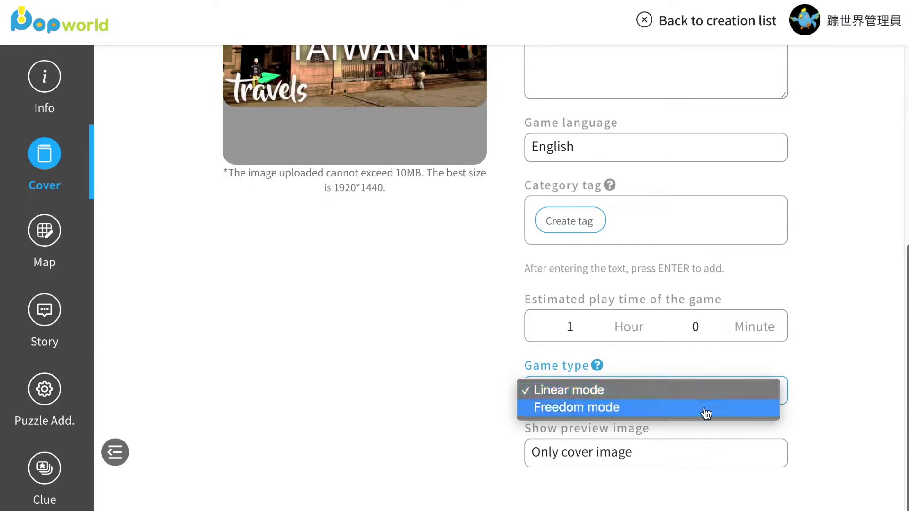
click(720, 395)
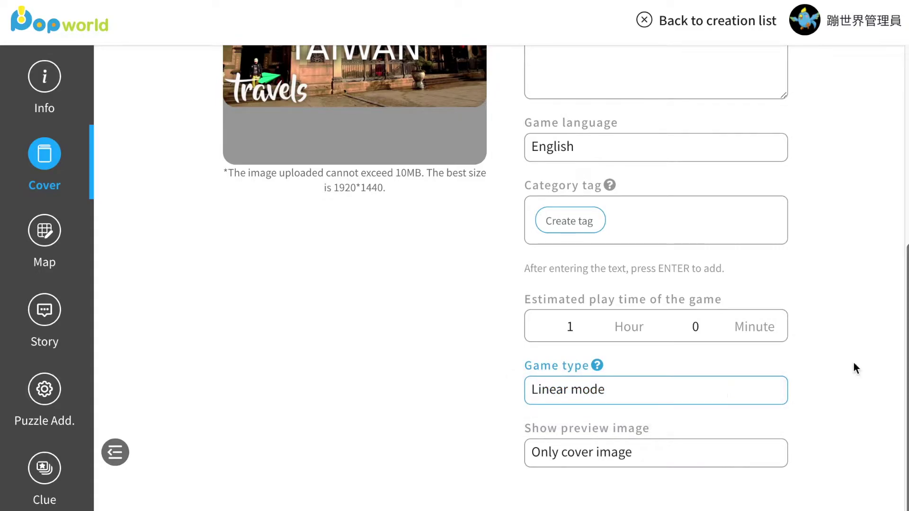
scroll(839, 264, up, 2)
scroll(839, 265, up, 5)
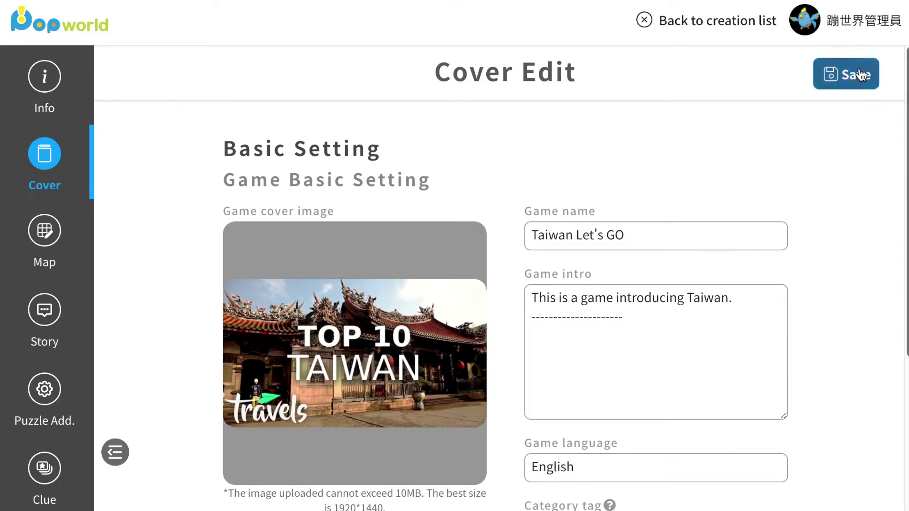
click(857, 72)
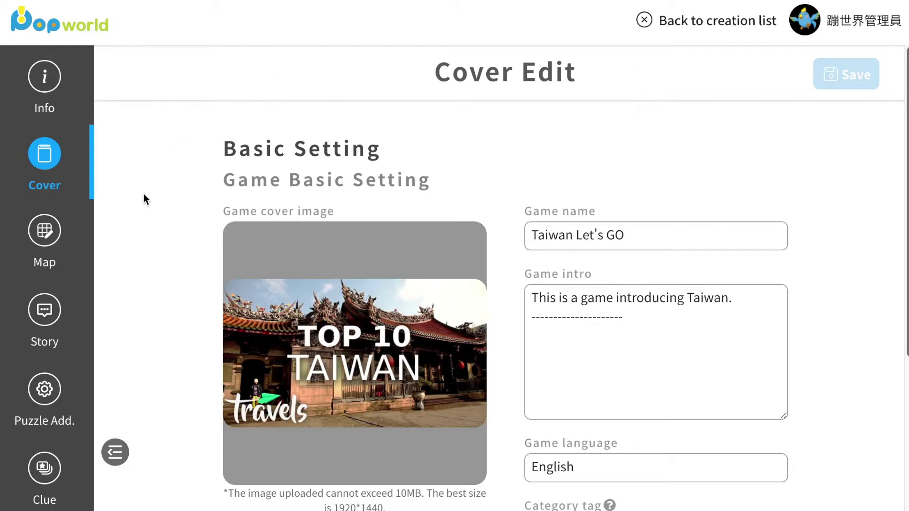
click(58, 247)
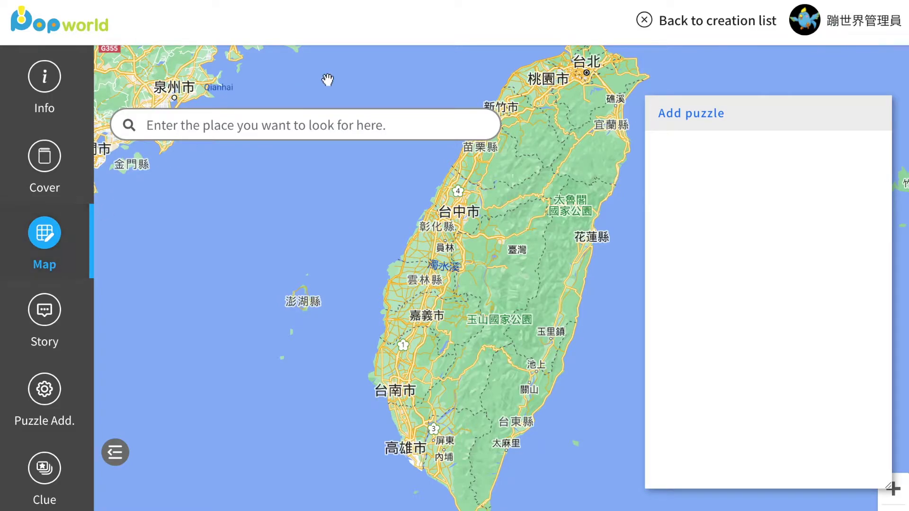
- Search the map for 'taipei 101' and add a puzzle at the 台北101 marker
click(328, 124)
text(taipei 101)
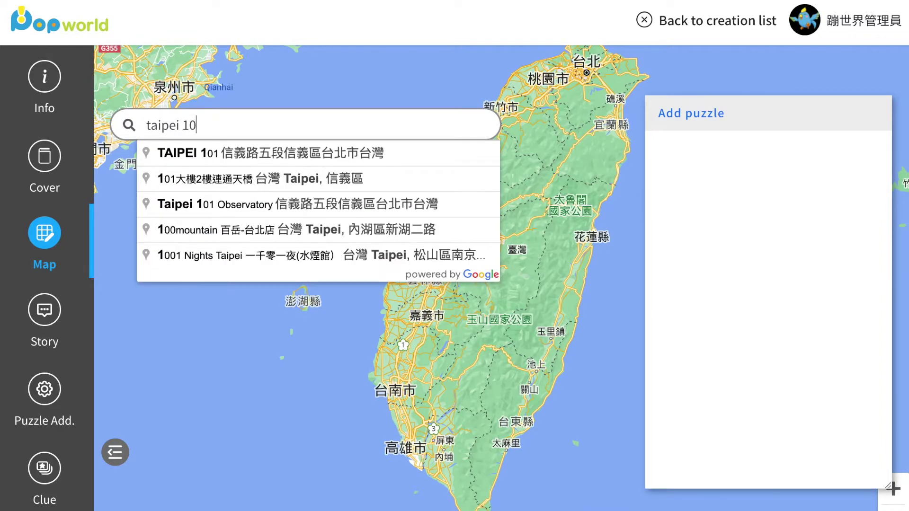
click(381, 144)
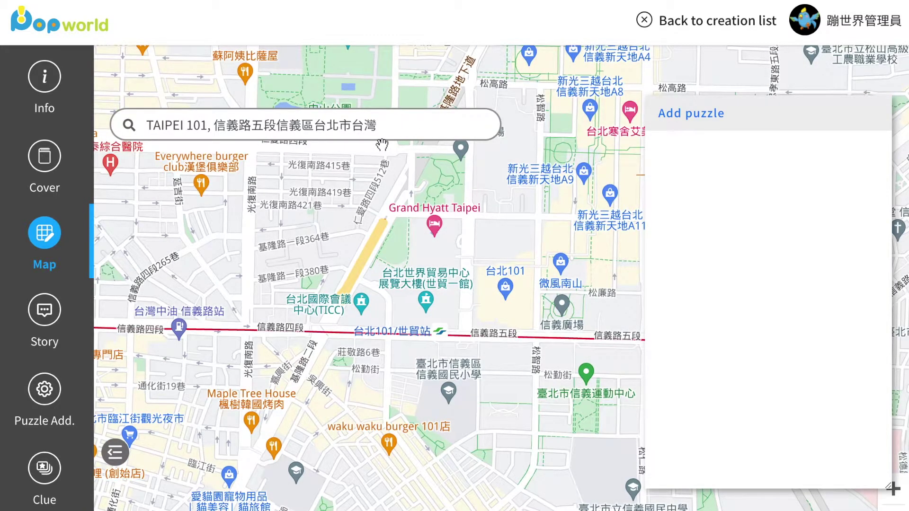
click(510, 296)
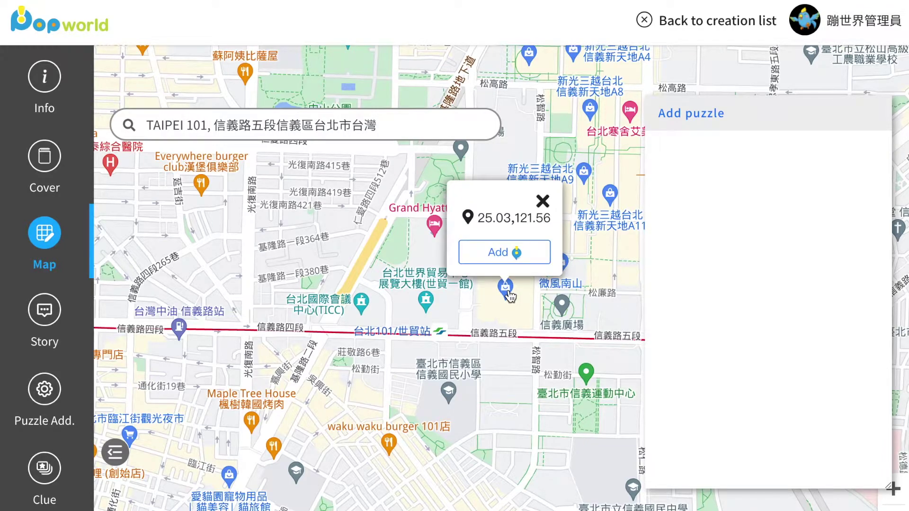
click(493, 252)
- Set the puzzle position to 25.033817, 121.564536 with a 20 m GPS detect range
scroll(374, 223, down, 1)
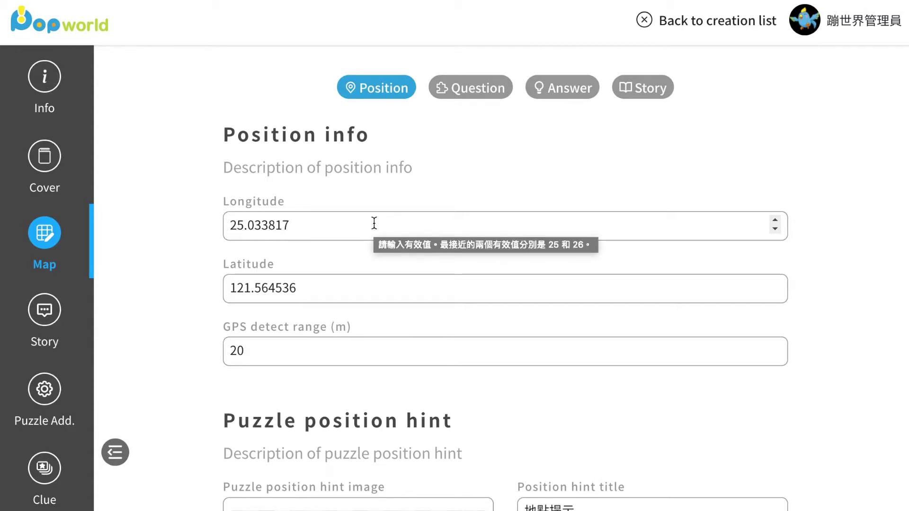
click(412, 354)
scroll(181, 386, down, 2)
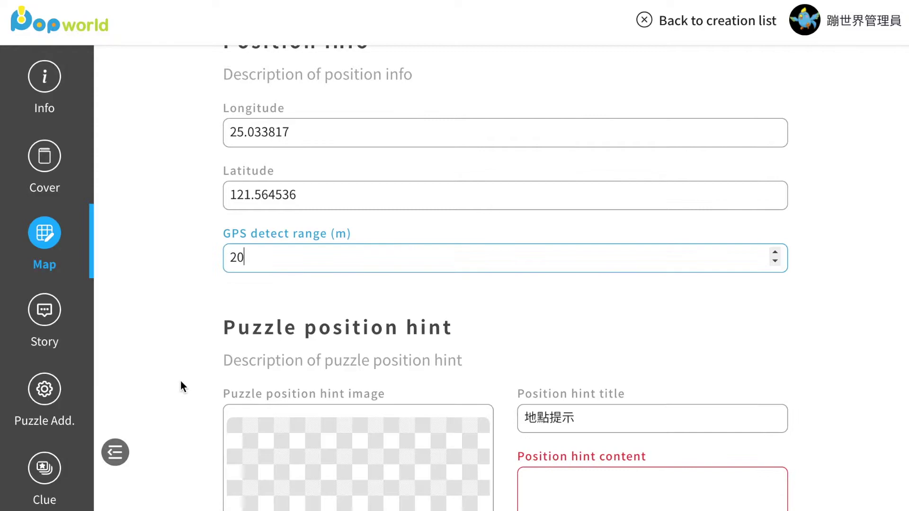
scroll(181, 382, down, 4)
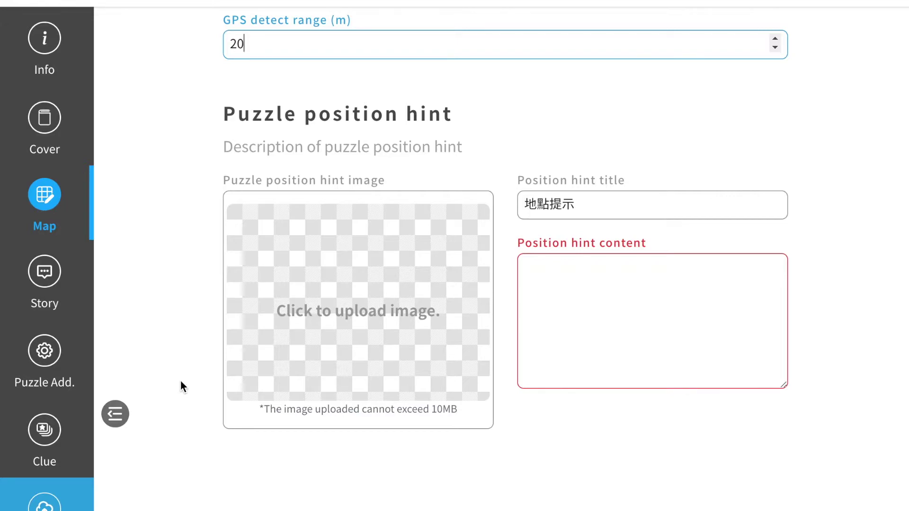
- Upload 02.png, the Taipei skyline, as the position hint image
click(418, 315)
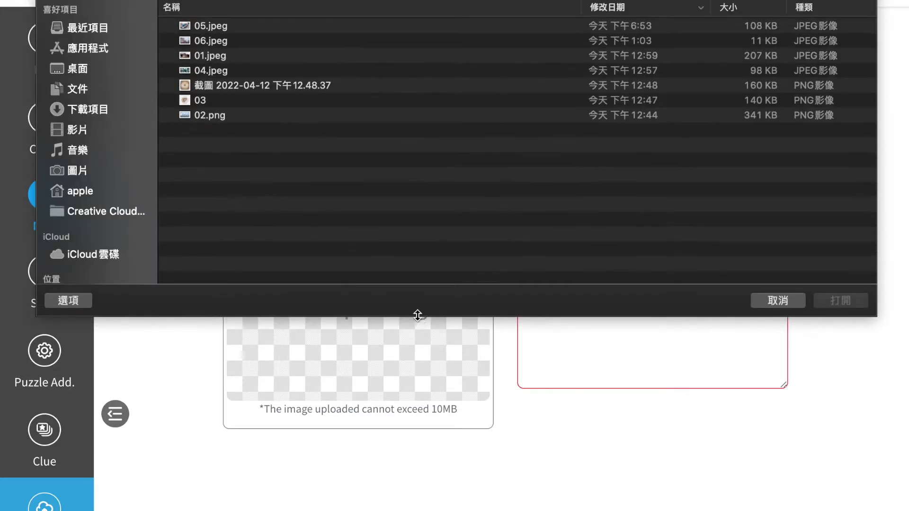
click(405, 119)
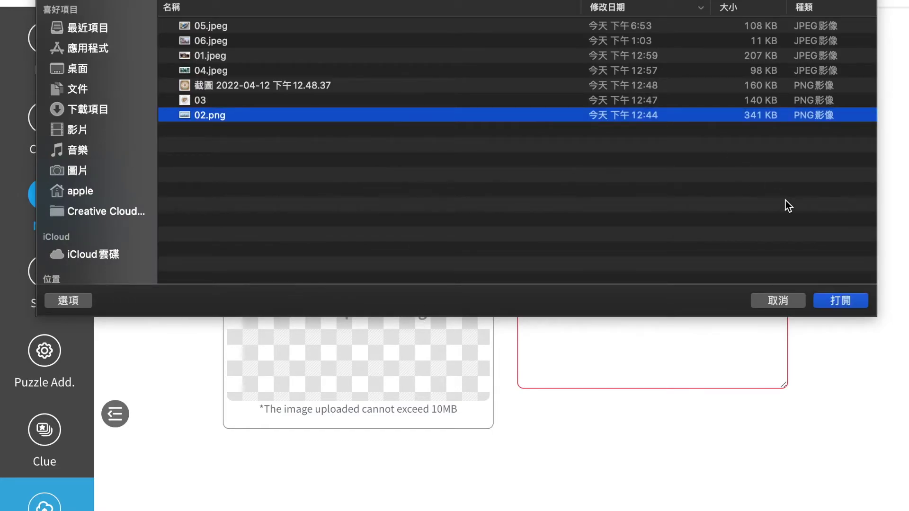
click(857, 303)
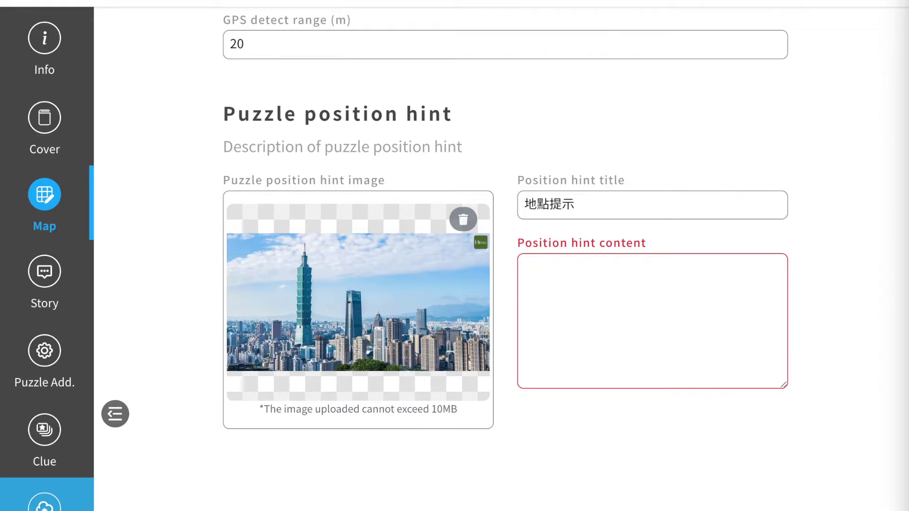
- Title the hint 'Taiwan's tallest building' and add the Taipei 101 world-record height description
click(692, 207)
key(ctrl+a)
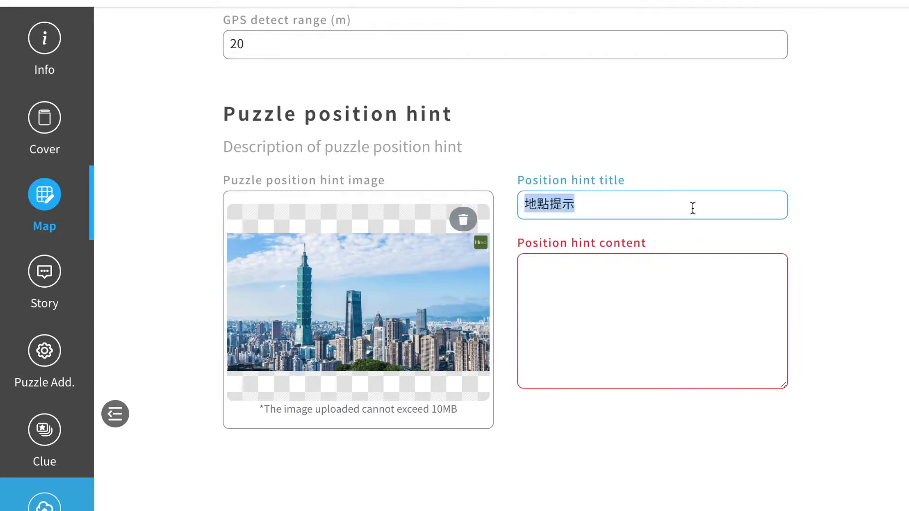
text(Taiwan's tallest building)
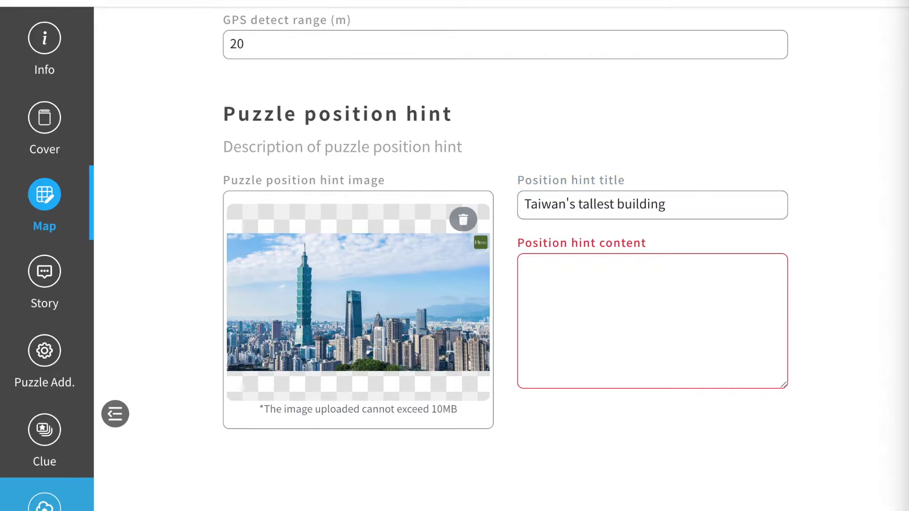
click(658, 283)
text(This building was officially classified as the world's tallest from its opening in 2004 until the 2009 completion of the Burj Khalifa in Dubai, UAE. ------)
click(824, 243)
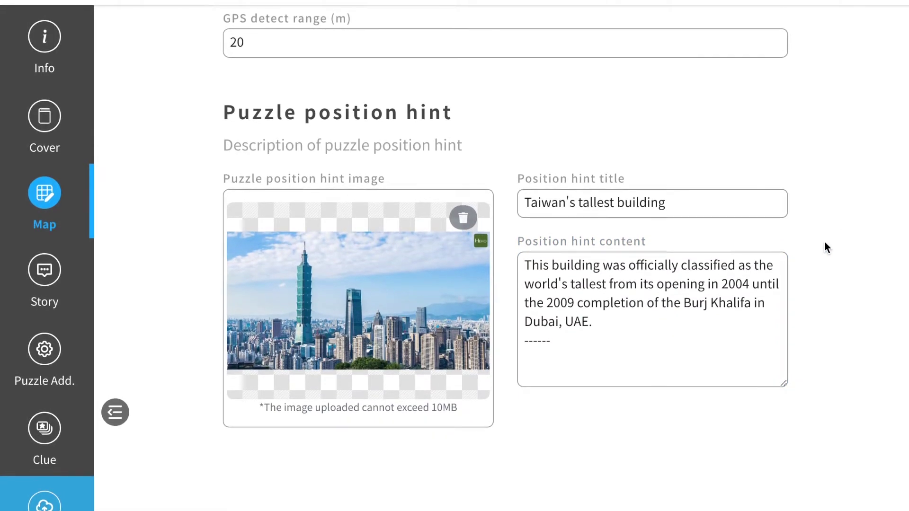
scroll(824, 242, up, 1)
scroll(824, 243, up, 5)
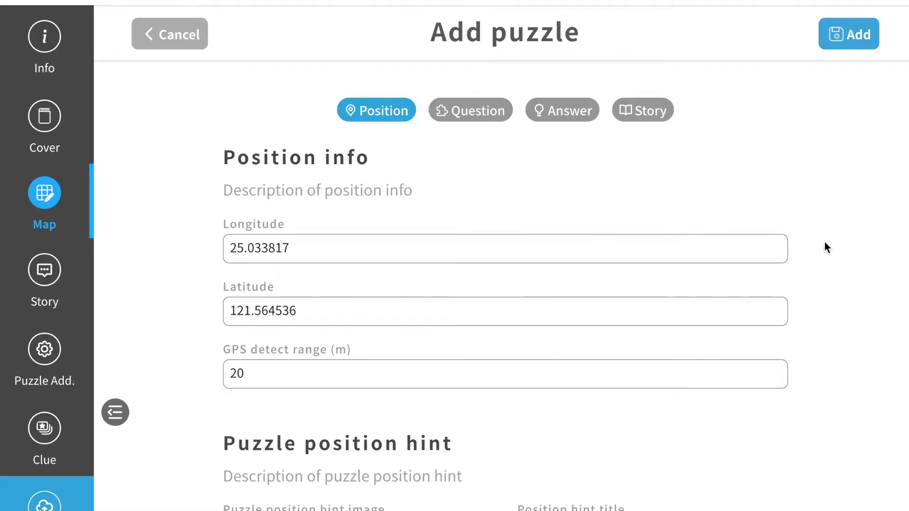
- Title the puzzle 'Overlook of the city' and enter the Taipei scenery question
click(482, 122)
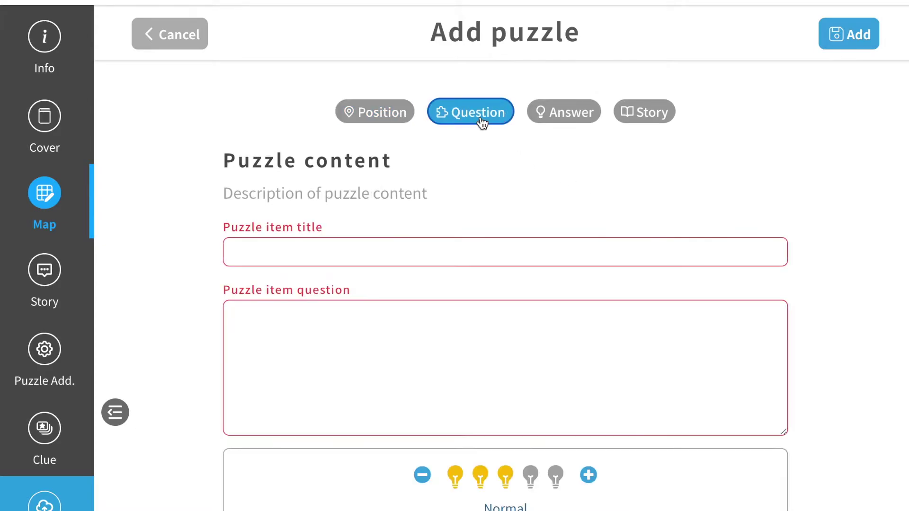
scroll(171, 197, down, 1)
scroll(170, 197, down, 2)
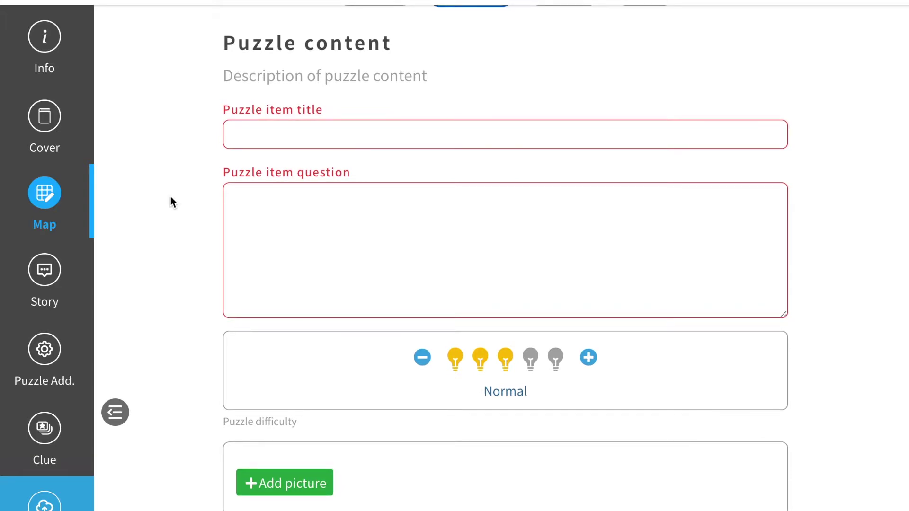
click(393, 138)
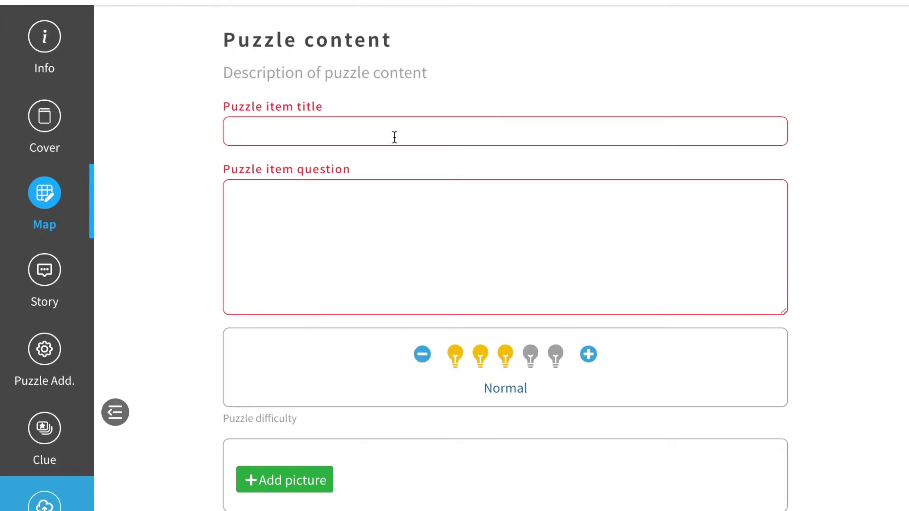
text(Overlook of the city)
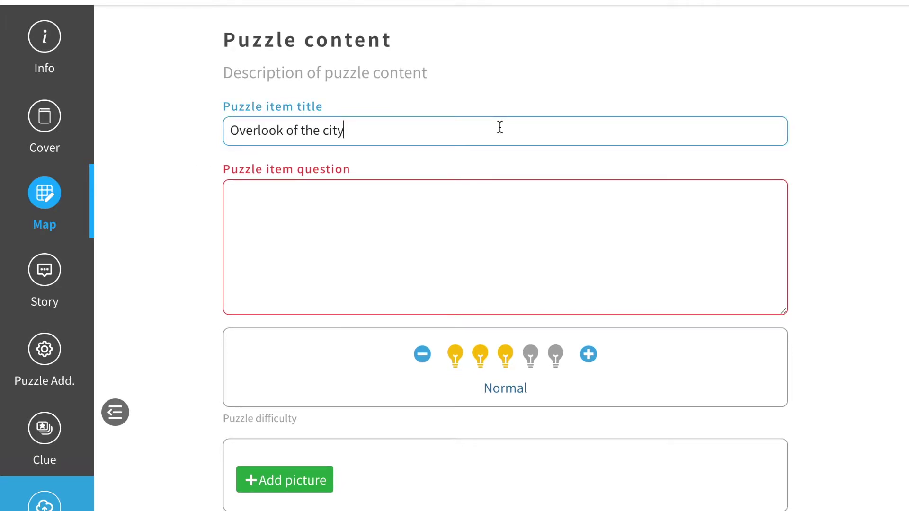
click(478, 213)
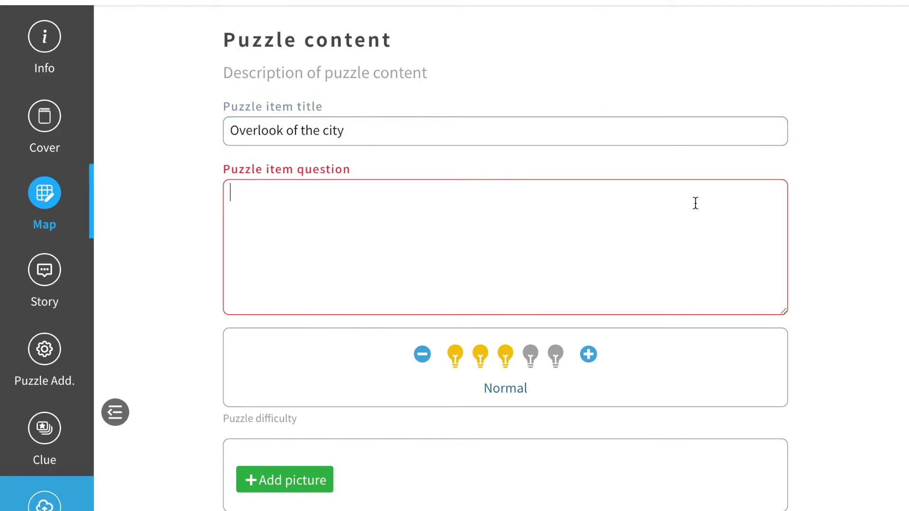
text(I wanted to enjoy Taipei city's beautiful scenery, where should I go?)
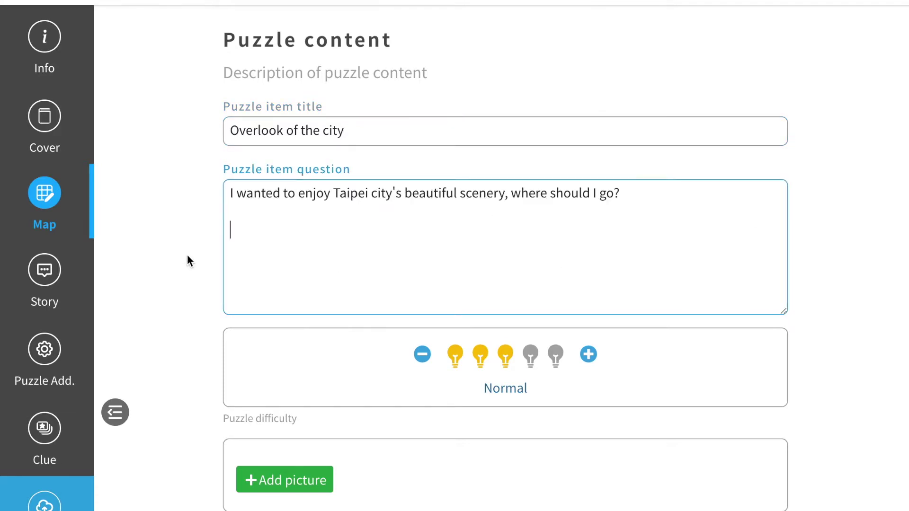
click(188, 255)
- Lower the puzzle difficulty from Normal to Easy
scroll(188, 257, down, 2)
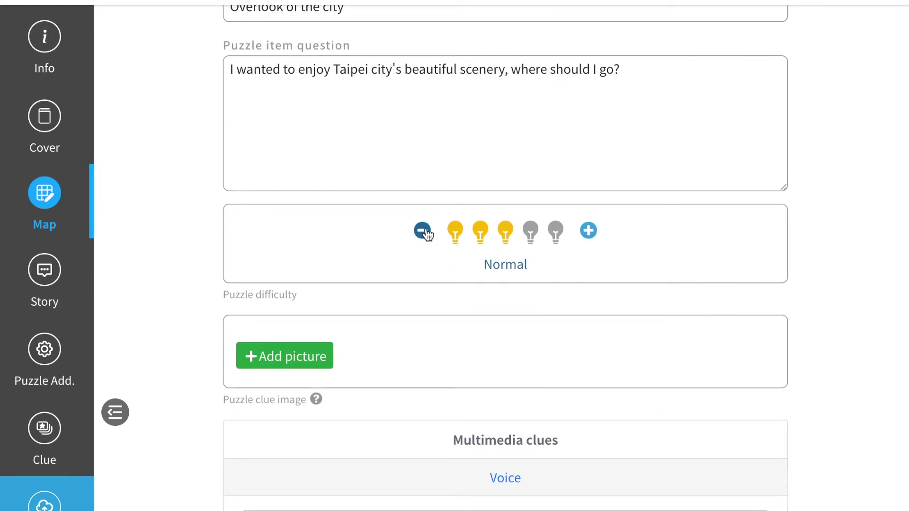
click(423, 232)
click(202, 254)
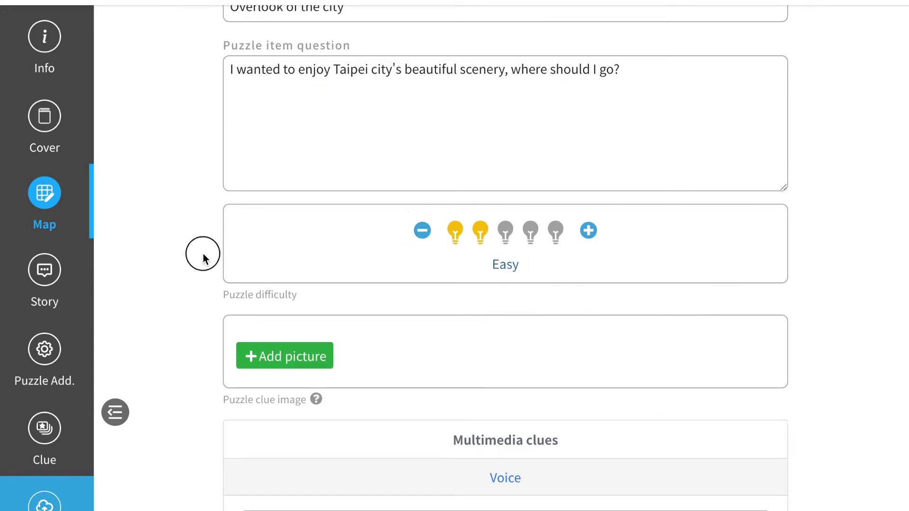
- Add the floor-plan picture as the puzzle's clue image
scroll(202, 254, down, 2)
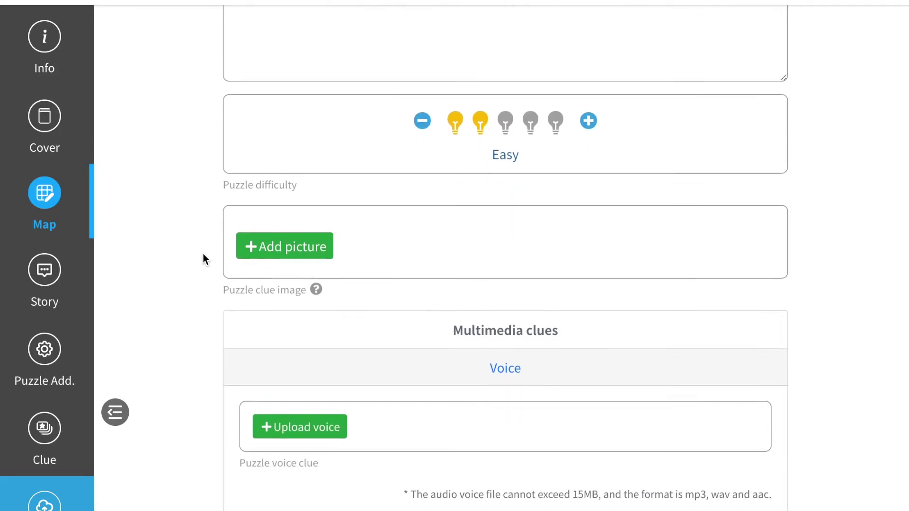
click(311, 251)
click(844, 298)
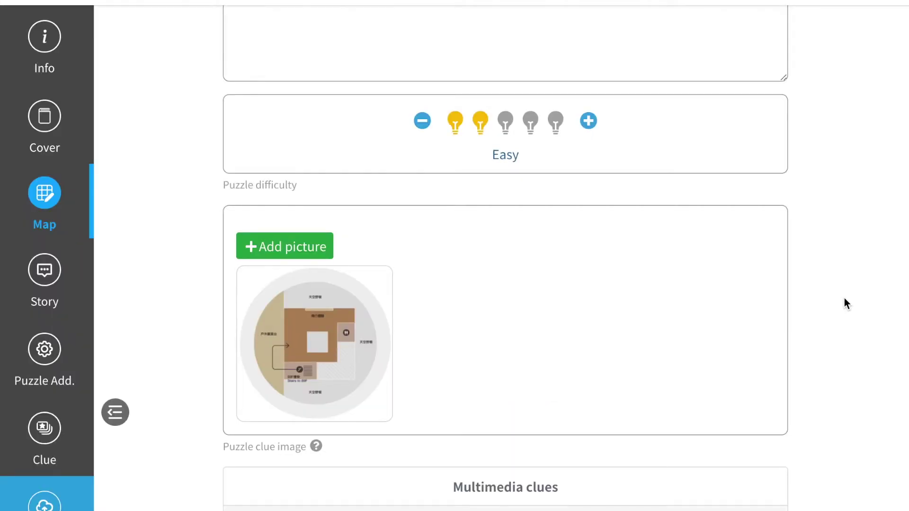
scroll(835, 275, up, 3)
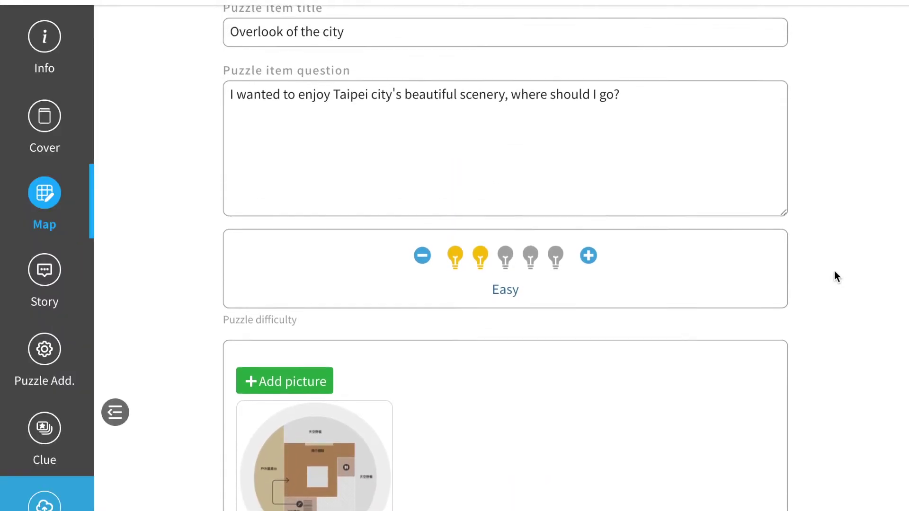
scroll(834, 271, down, 4)
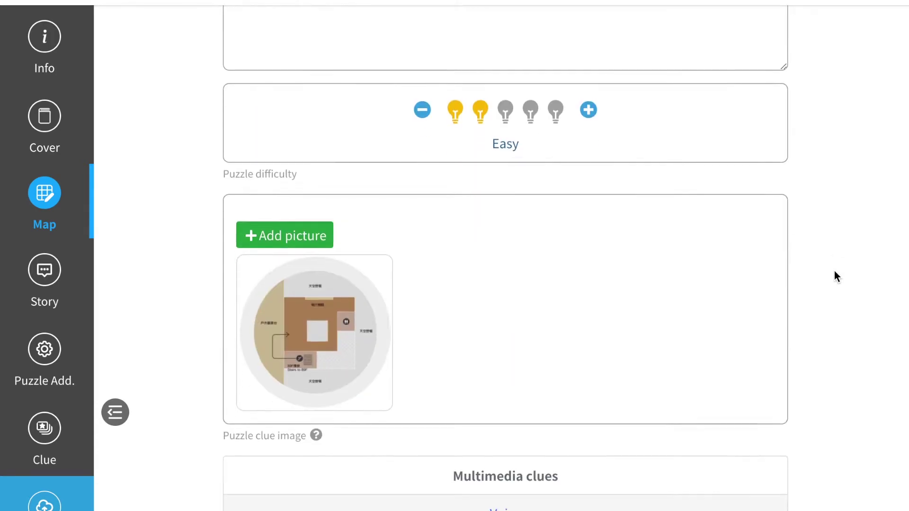
scroll(834, 271, down, 1)
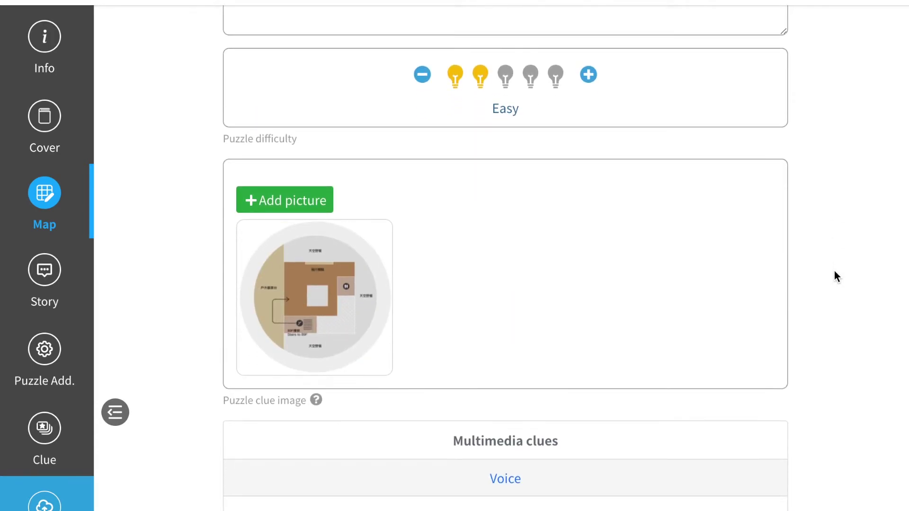
scroll(834, 271, down, 6)
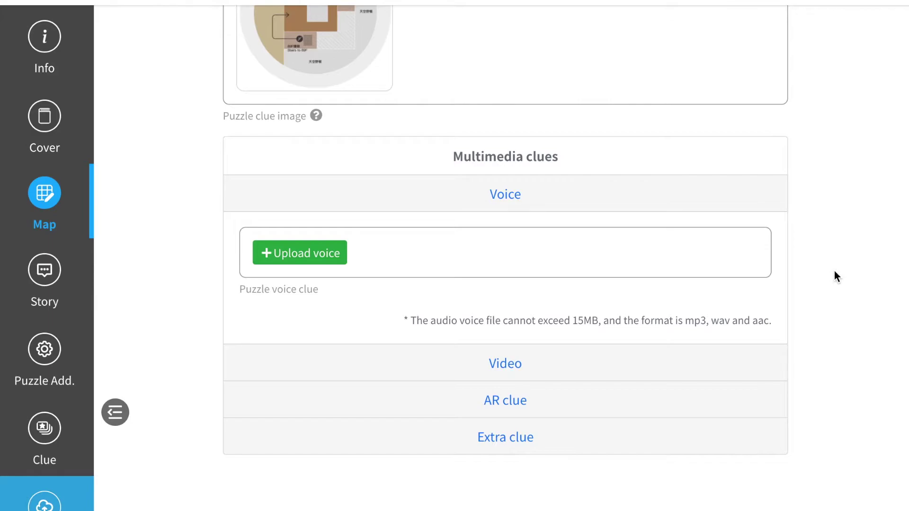
scroll(834, 275, down, 1)
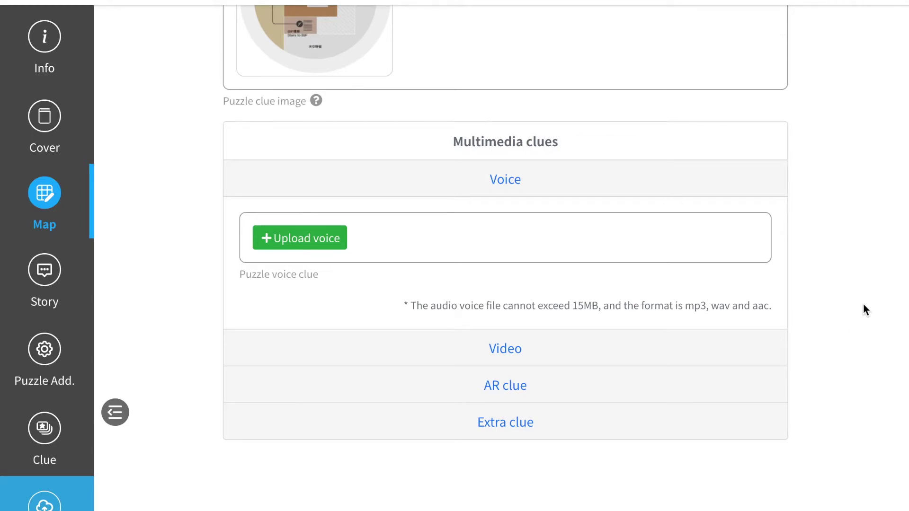
scroll(862, 306, up, 6)
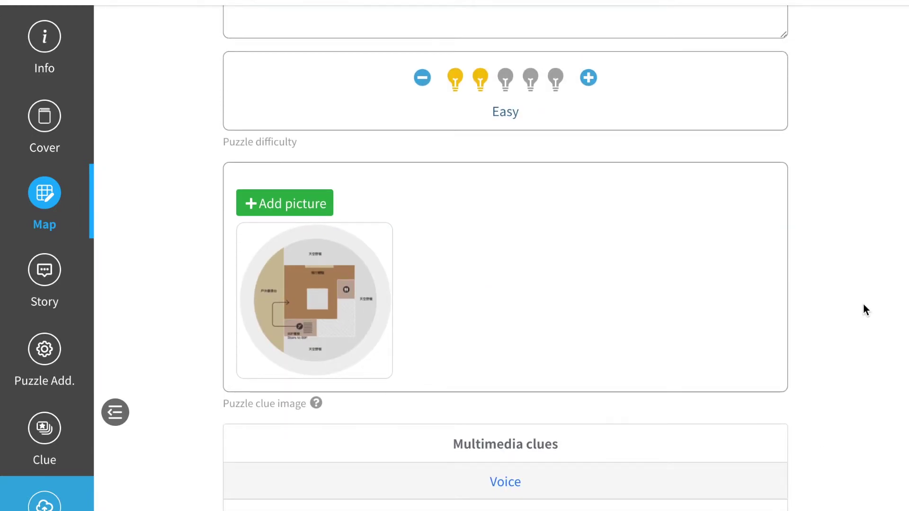
scroll(865, 310, up, 8)
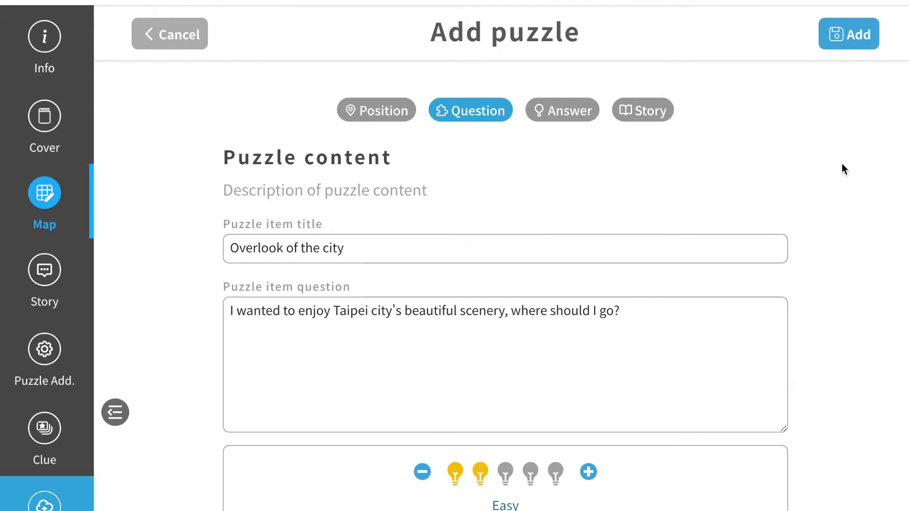
- Set the answer to 'Taipei 101' and add the higher-viewpoint hint text
click(537, 119)
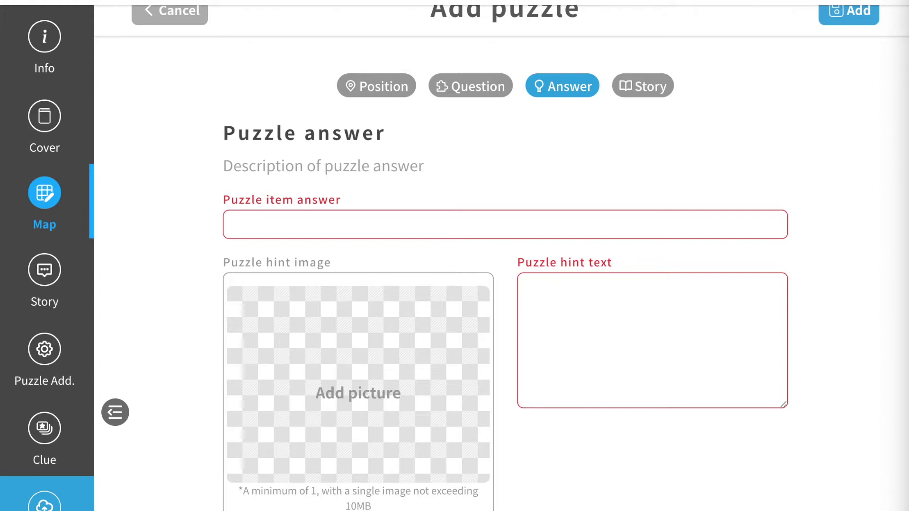
click(474, 228)
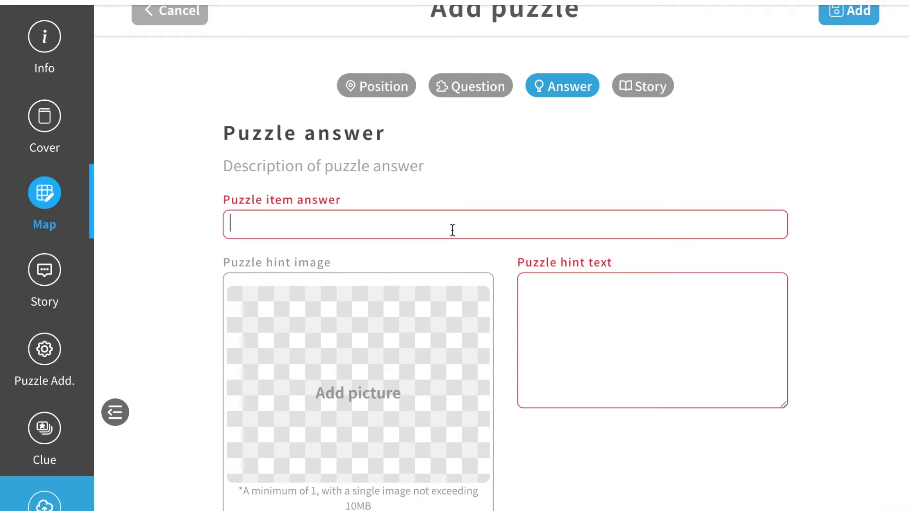
text(Taipei 101)
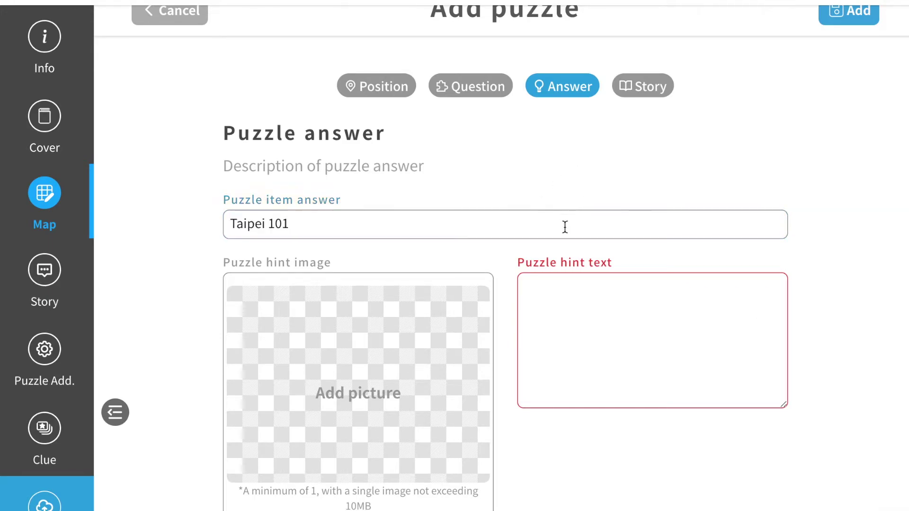
scroll(563, 228, down, 2)
click(563, 228)
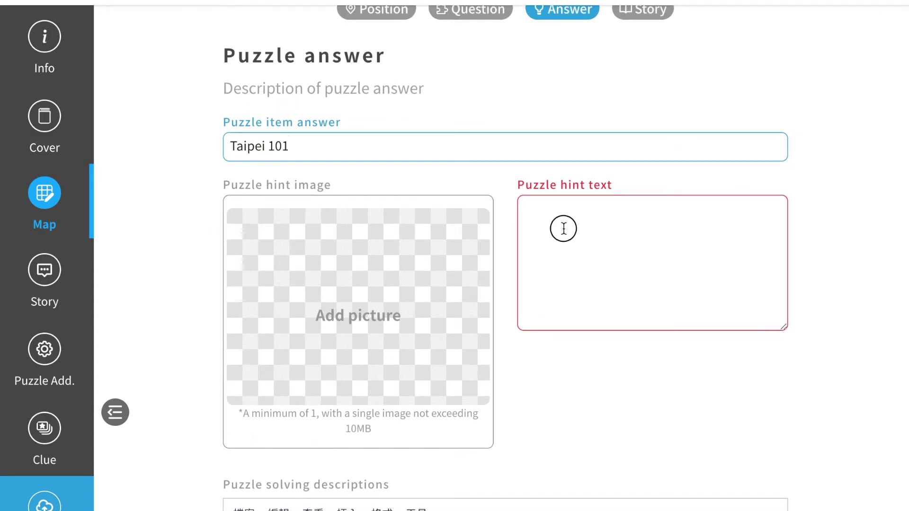
text(If you want to get the overlook of the whole city, you can go a higher viewpoint.)
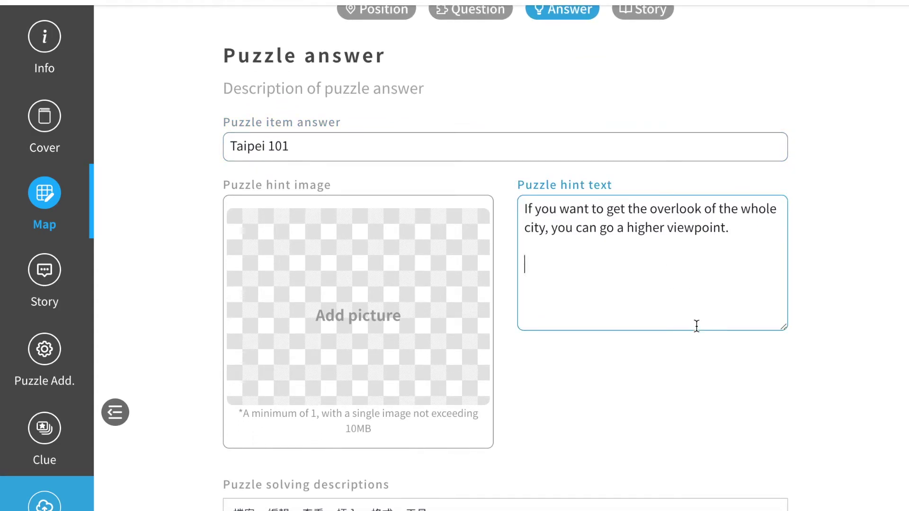
- Upload 04.jpeg as the hint image and add the 89th-floor solving description
click(397, 359)
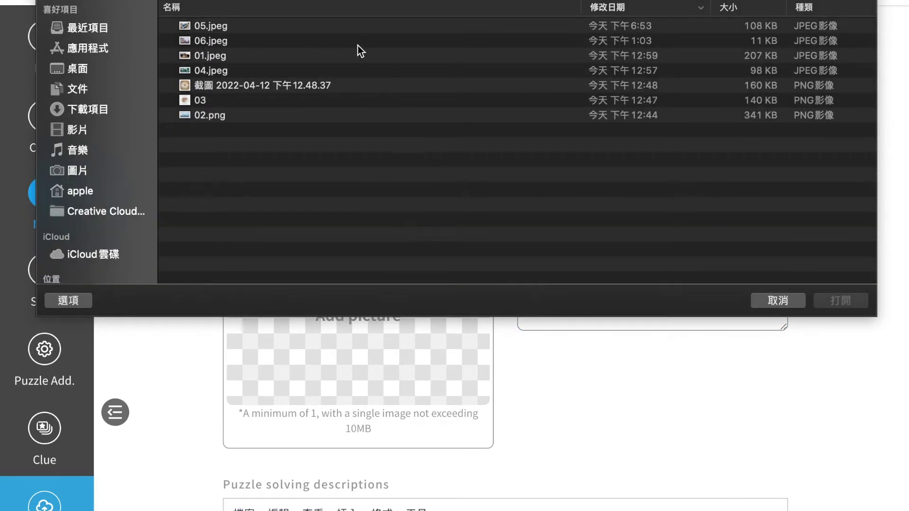
click(374, 69)
click(853, 307)
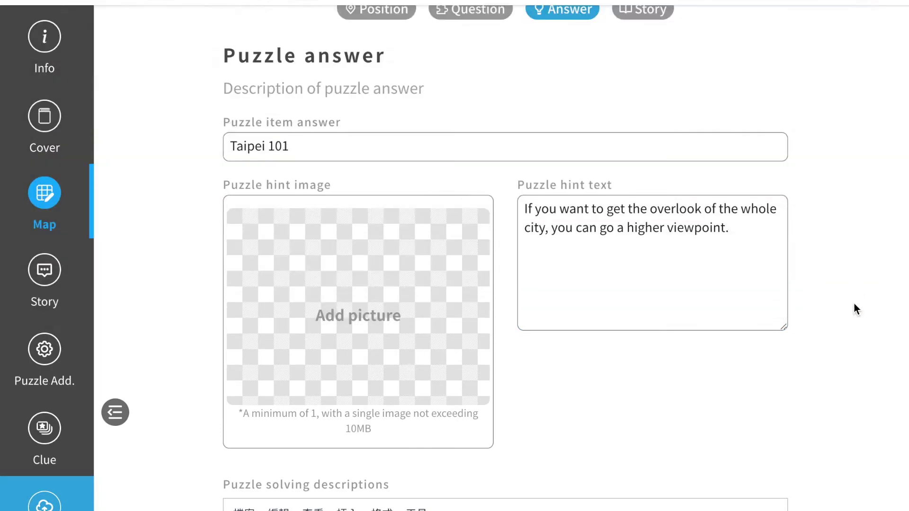
scroll(854, 306, down, 8)
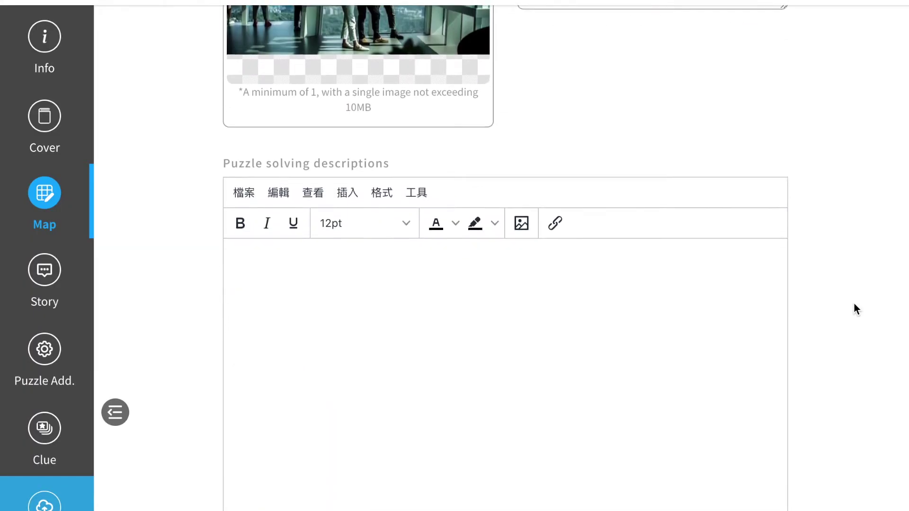
click(535, 248)
text(The tallest building in Taiwan is Taipei 101, where you can enjoy the city overlook on the 89th floor.)
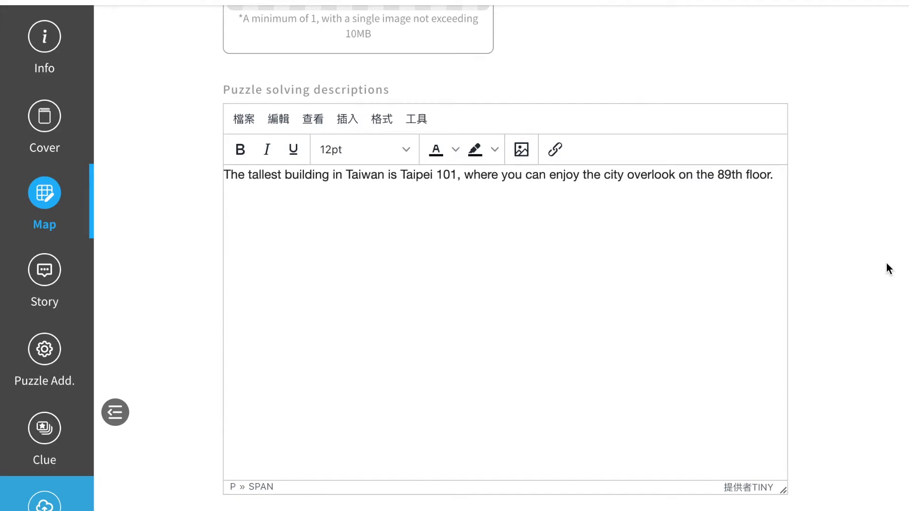
- Set the correct-answer reply to 'You got it!' / 'Congratulations ! Let's move to the next puzzle.'
scroll(867, 298, down, 8)
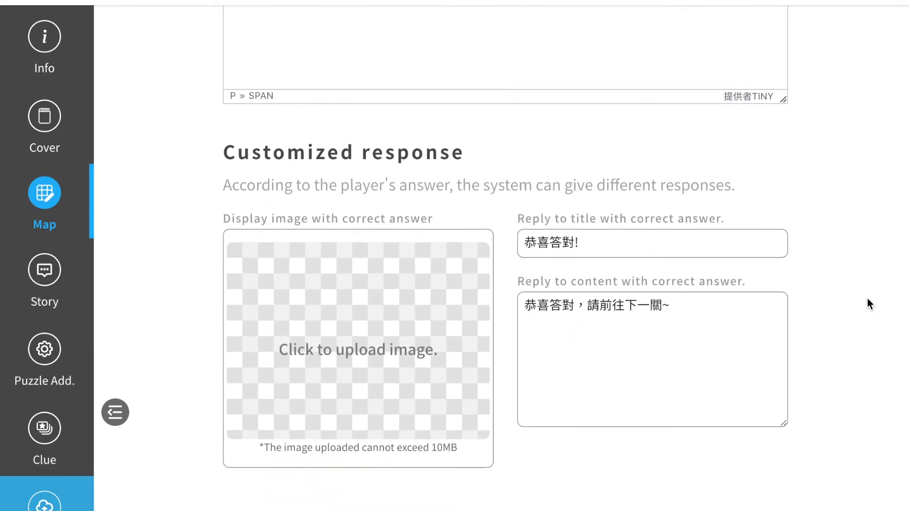
scroll(869, 303, down, 2)
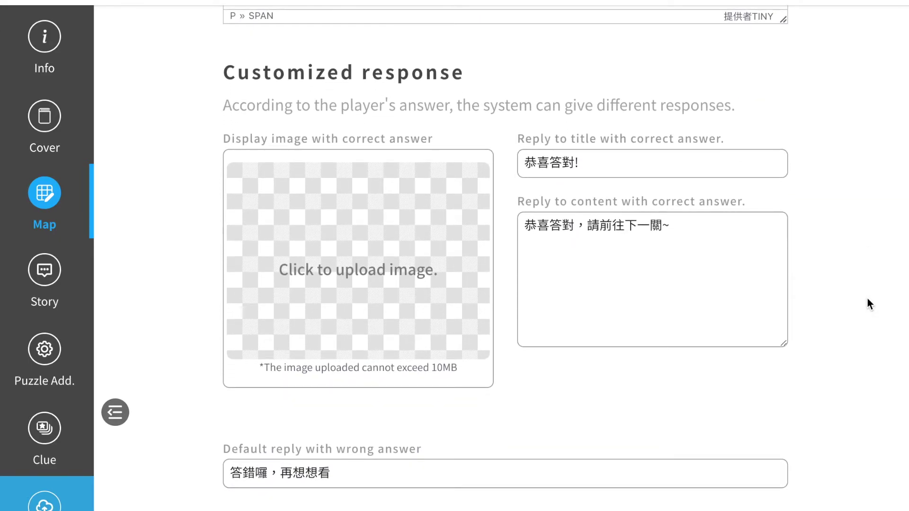
click(667, 166)
key(ctrl+a)
text(You got it!)
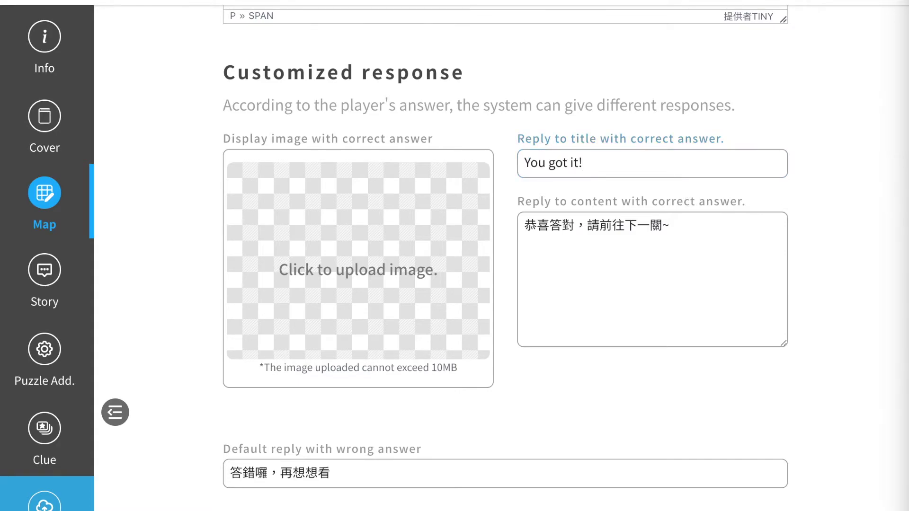
click(673, 253)
key(ctrl+a)
text(Congratulations ! Let's move to the next puzzle.)
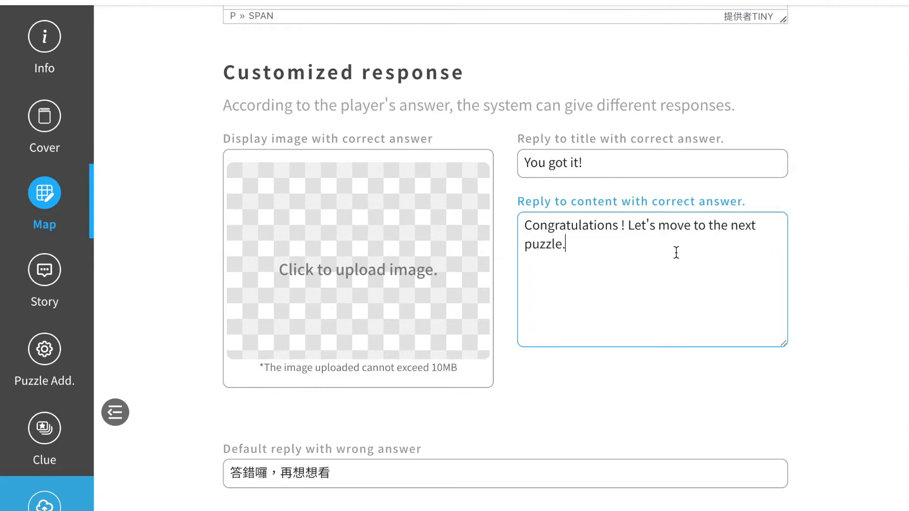
- Replace the default wrong-answer reply with 'Wrong answer, check again! ------'
scroll(844, 280, down, 3)
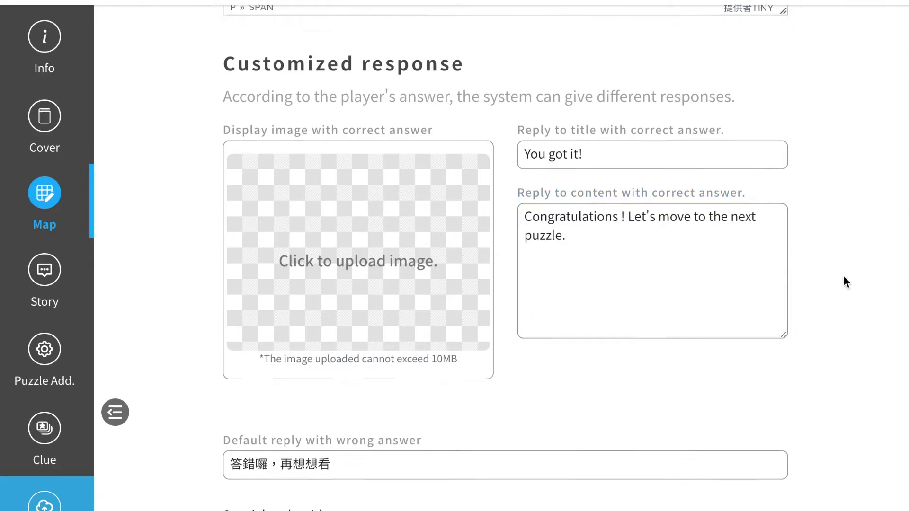
click(457, 311)
key(ctrl+a)
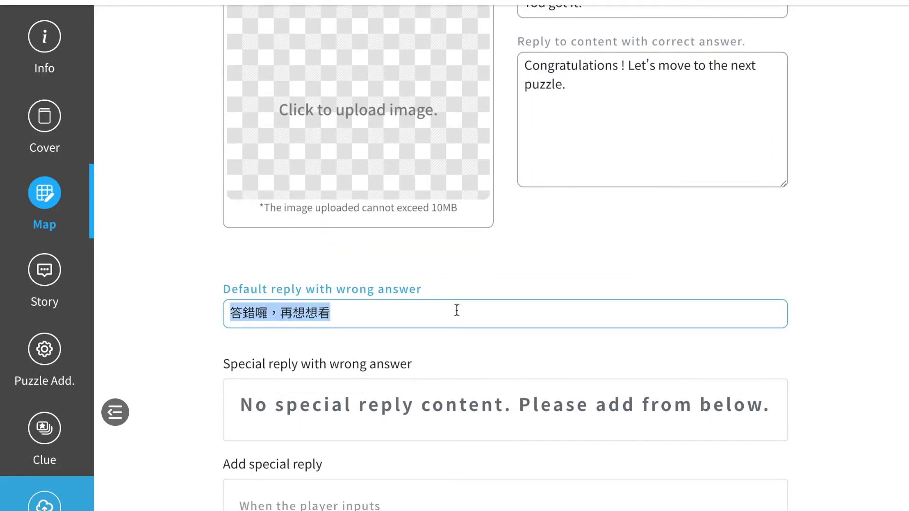
text(Wrong answer, check again! ------)
click(556, 237)
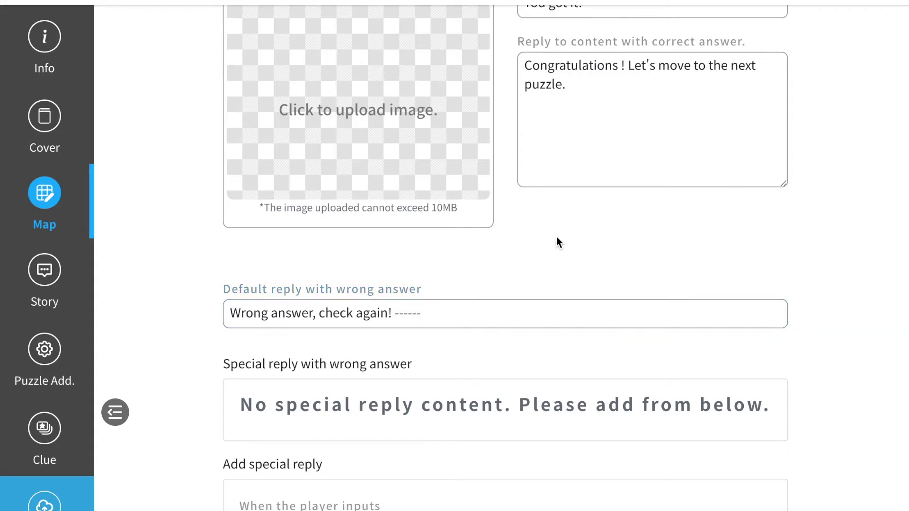
scroll(556, 237, down, 3)
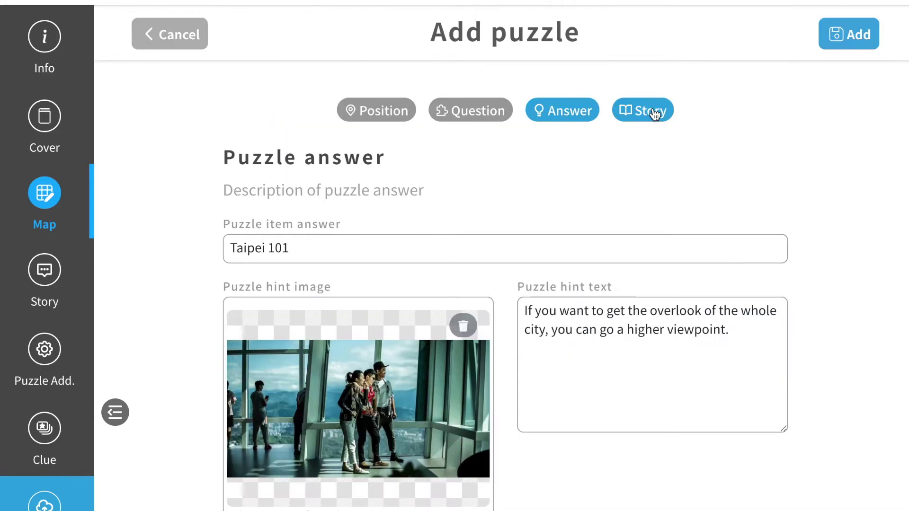
click(653, 113)
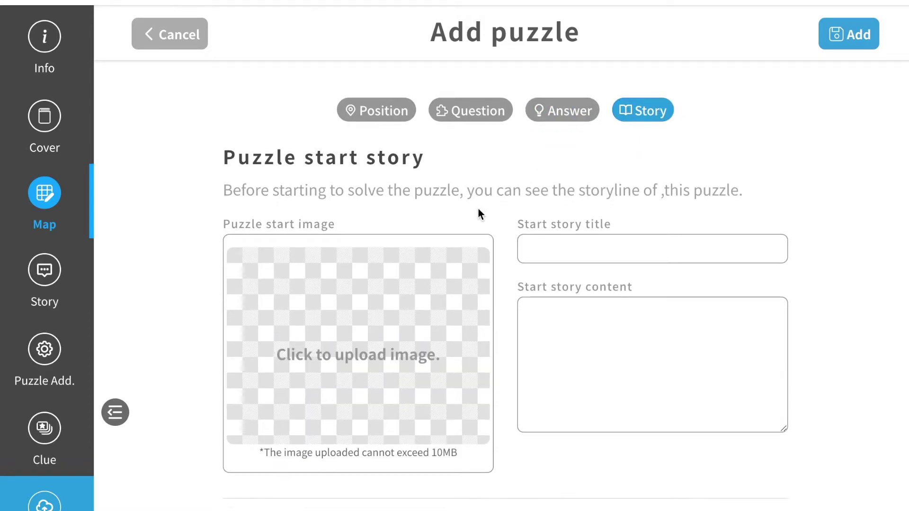
- Upload the 05.jpeg train photo as the puzzle's start story image
scroll(478, 210, down, 1)
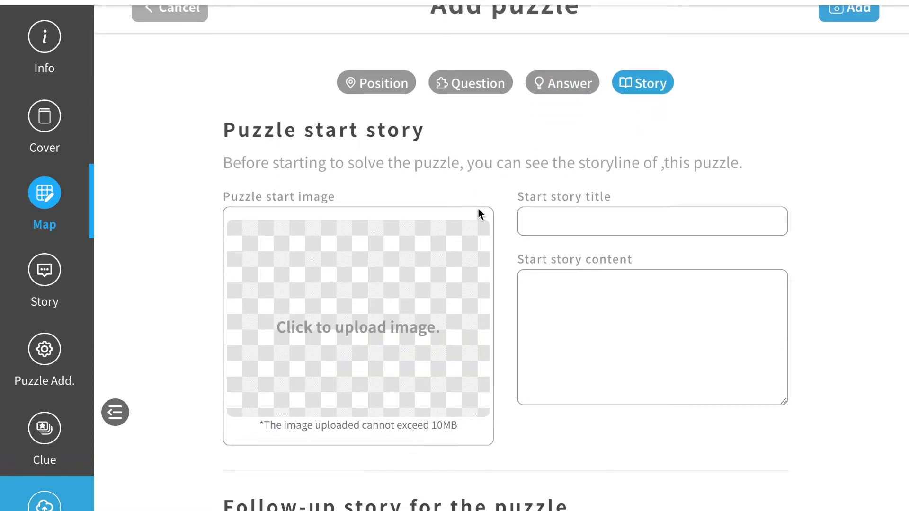
click(371, 326)
click(317, 26)
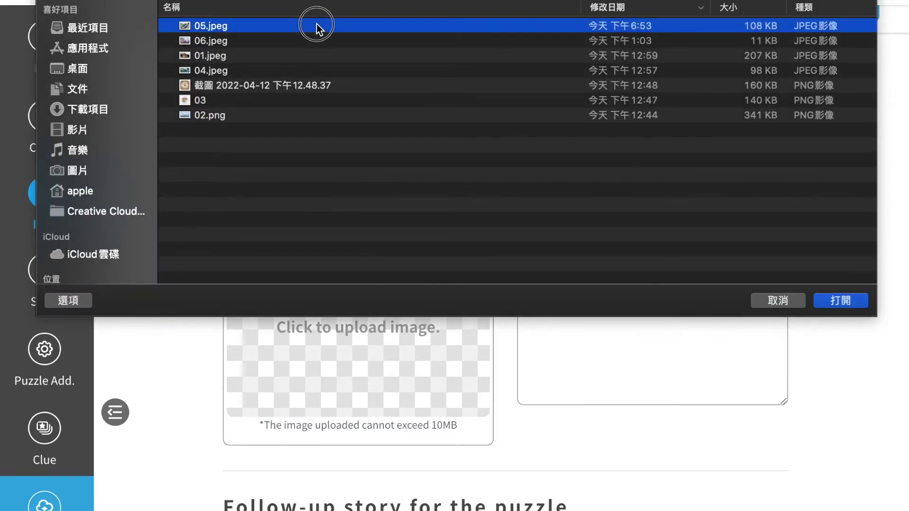
click(846, 301)
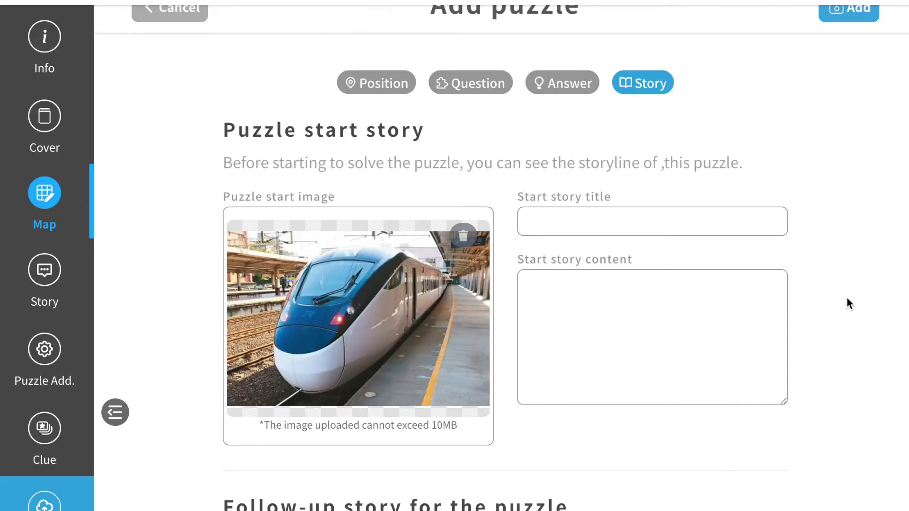
- Title the start story 'First stop: Taipei' and add the Taipei introduction as its content
click(574, 223)
text(First stop: Taipei)
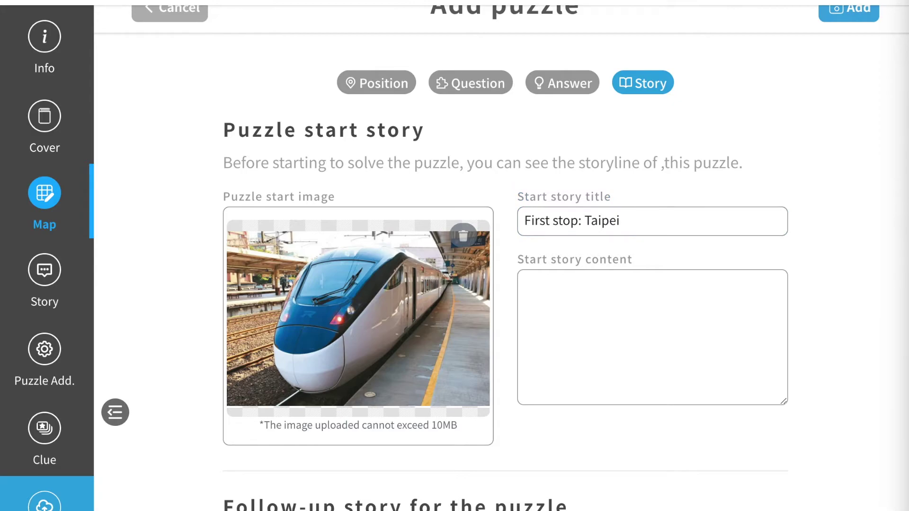
click(669, 325)
text(As the capital of Taiwan, Taipei is a must-go city to travel first.)
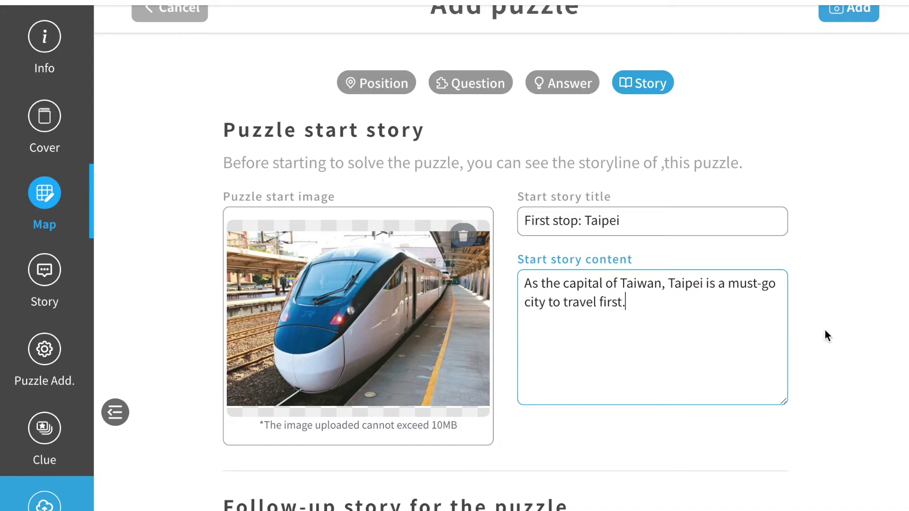
scroll(824, 330, up, 1)
scroll(824, 331, down, 6)
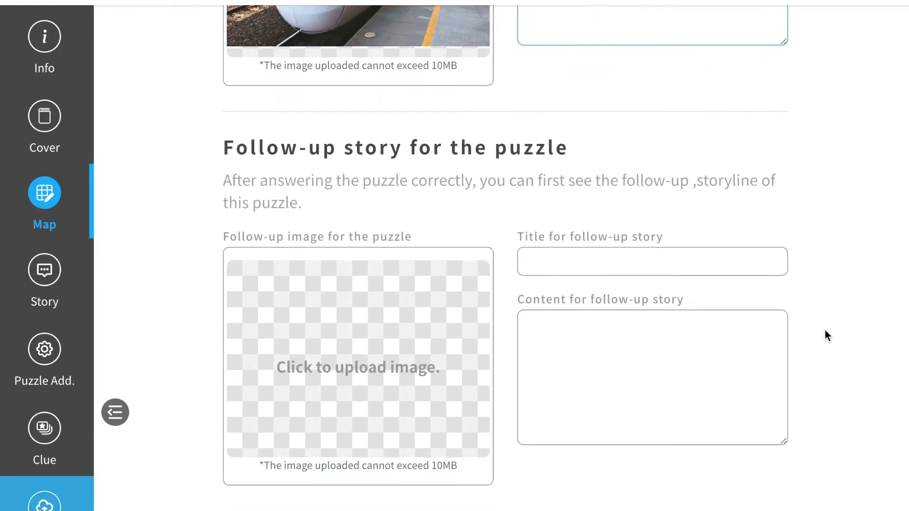
scroll(825, 330, up, 6)
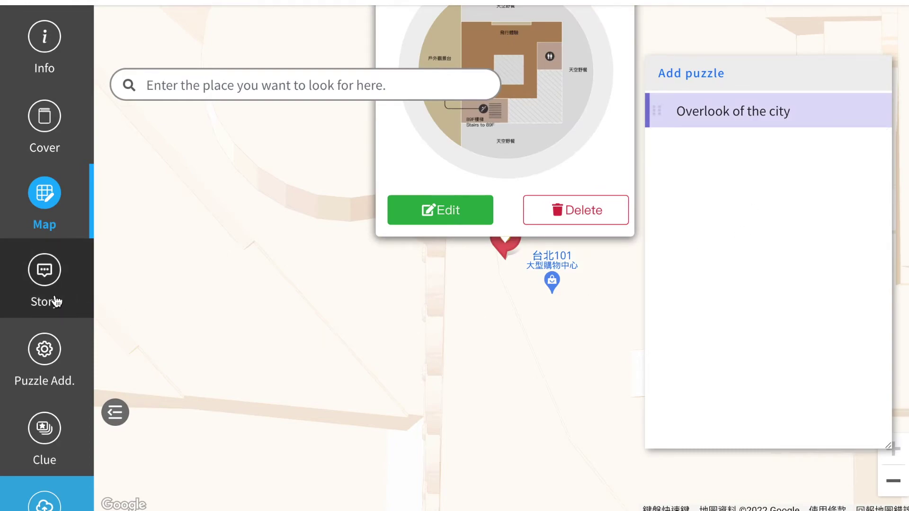
click(63, 273)
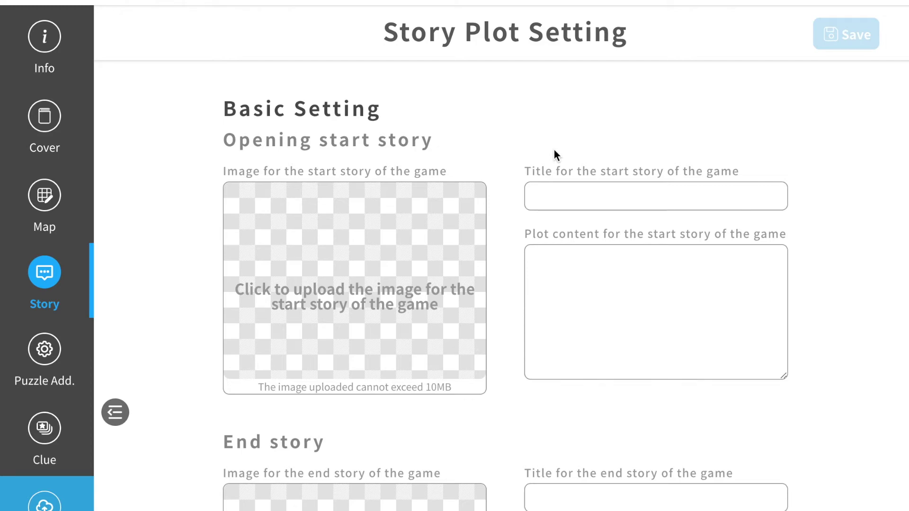
- Save the opening story with the 06.jpeg street photo, title 'First day in Taiwan' and trip intro
click(363, 337)
click(244, 40)
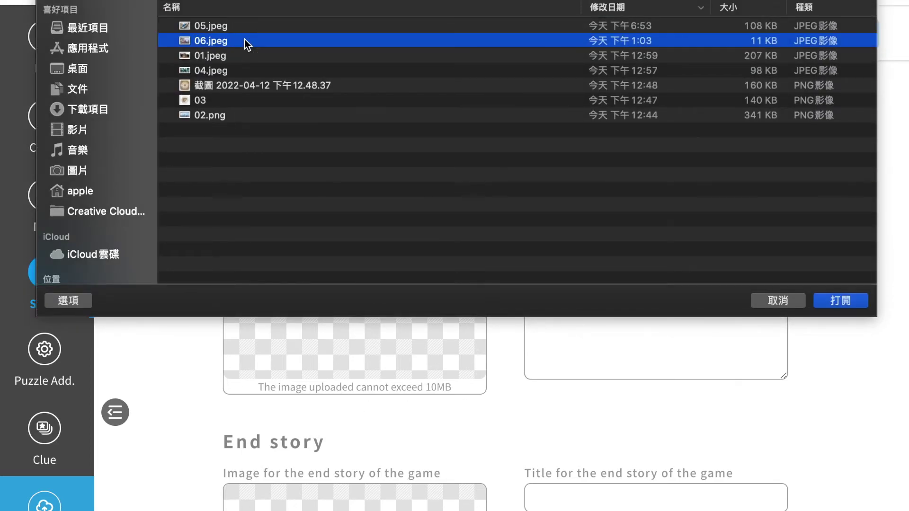
click(840, 299)
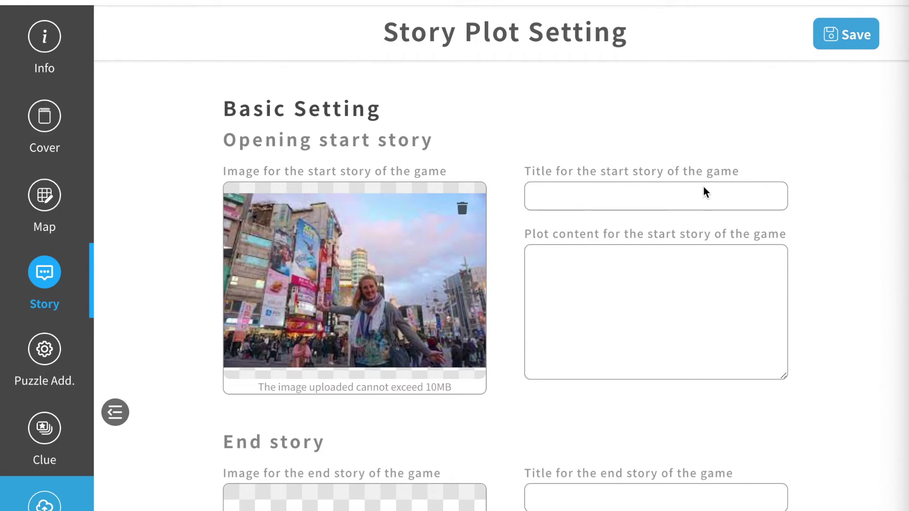
click(598, 203)
text(First day in Taiwan)
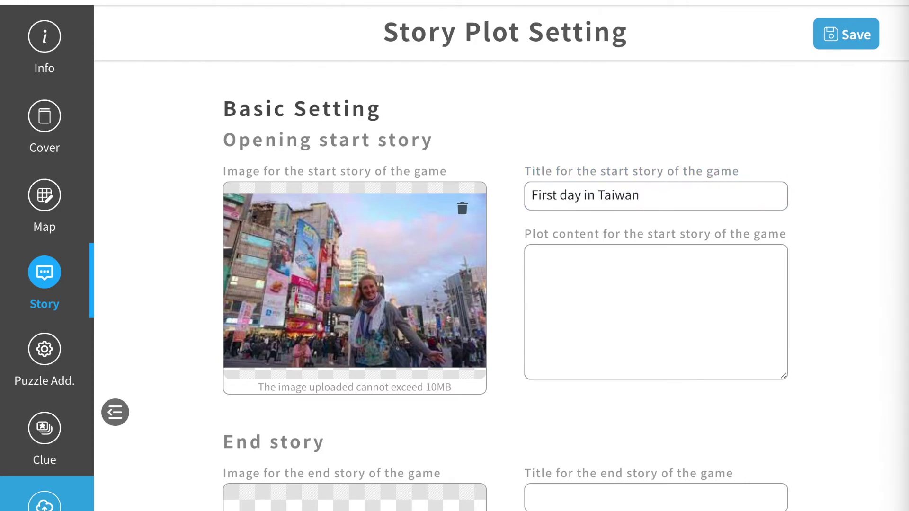
click(671, 312)
text(This is my first trip to Taiwan. After a long flight, I can't wait to start exploring Taiwan's beauty. Where to go first?)
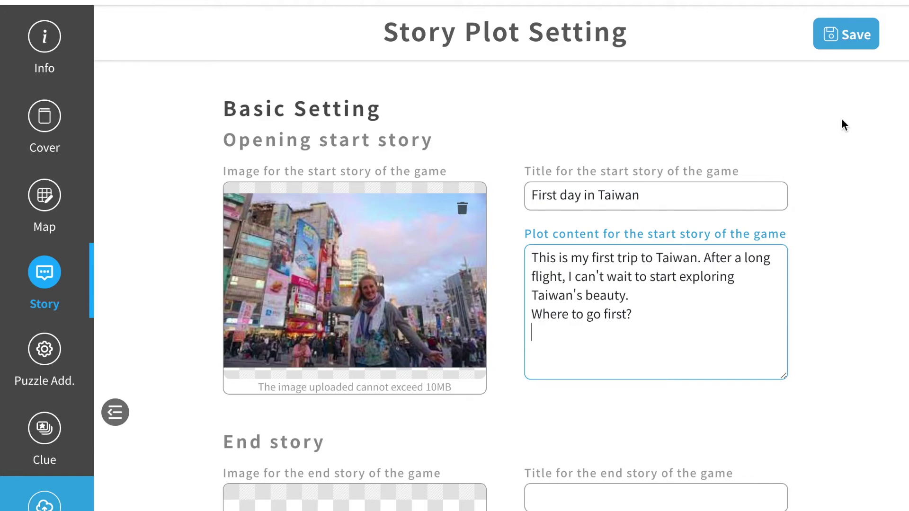
click(851, 35)
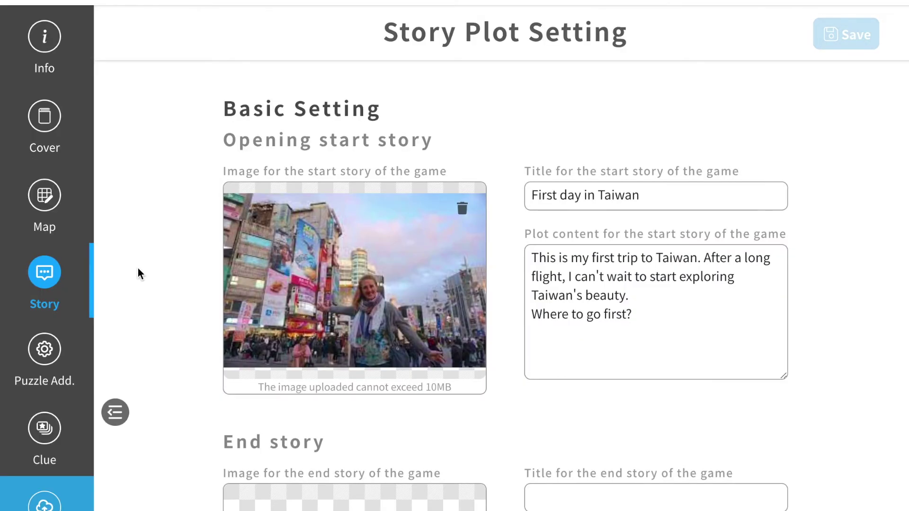
click(58, 353)
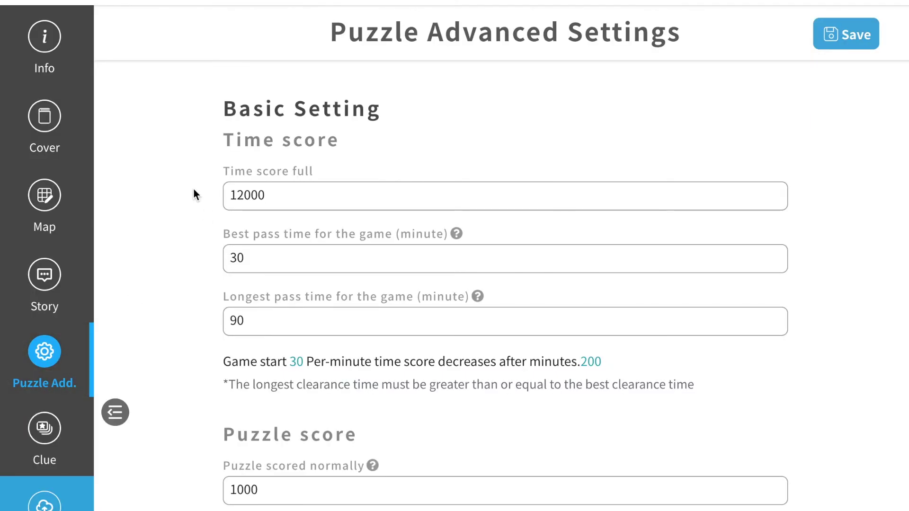
- Review the puzzle score settings, from Best pass time to the 12000 full time score and 14300 highest score
scroll(194, 189, down, 1)
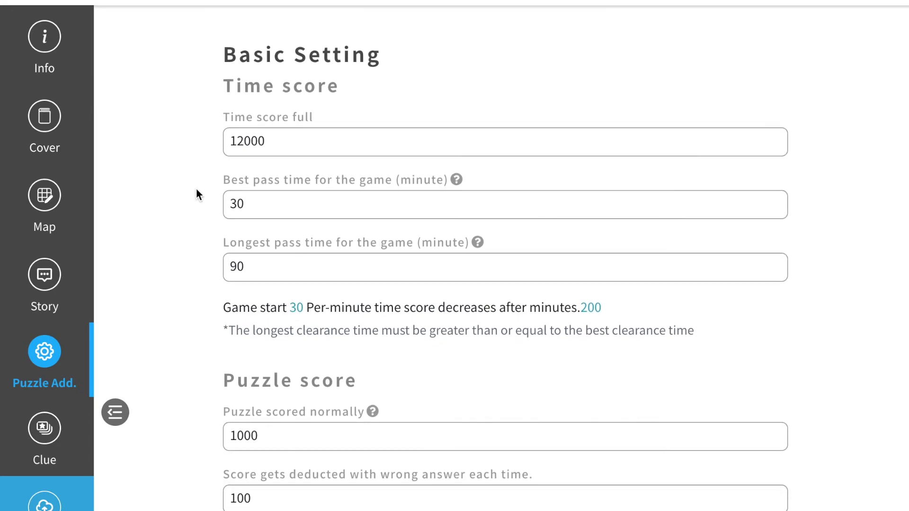
click(270, 204)
scroll(134, 296, down, 3)
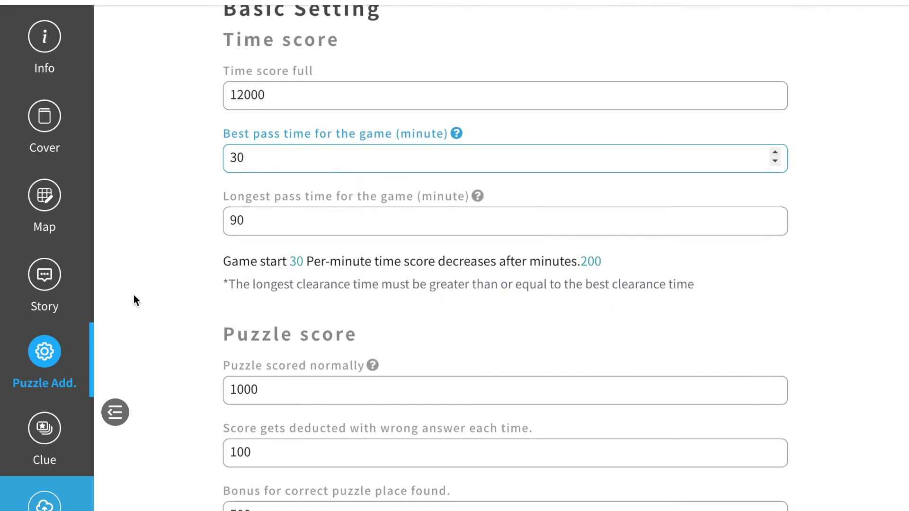
scroll(134, 295, down, 3)
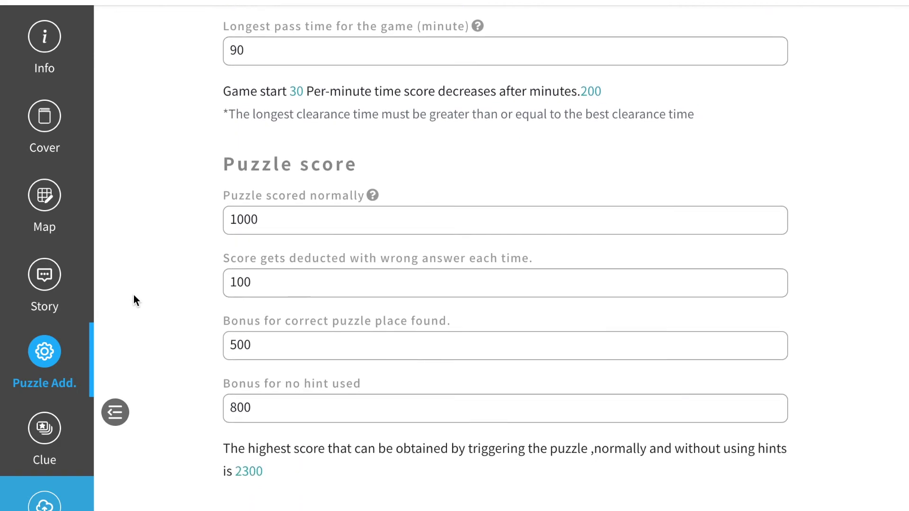
scroll(133, 294, down, 1)
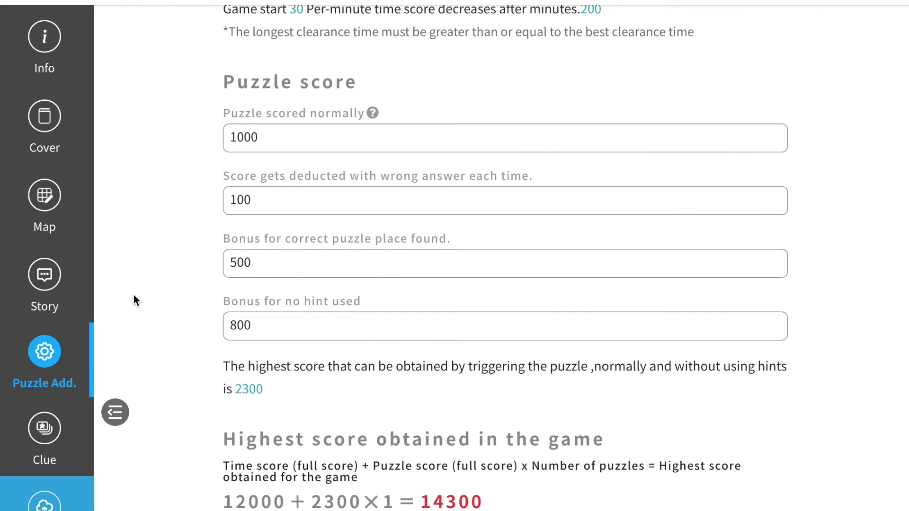
scroll(134, 300, up, 6)
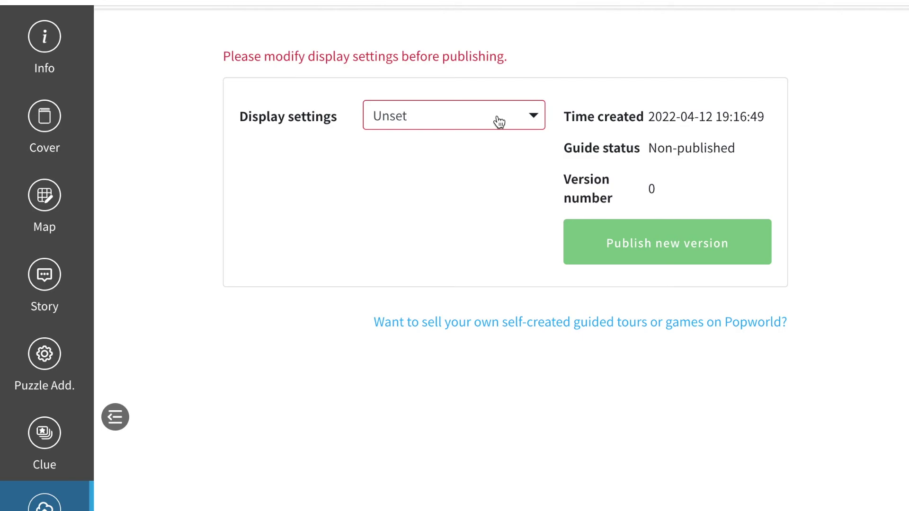
- Switch the display setting from Public to Non-public, then publish and confirm a new game version
click(498, 121)
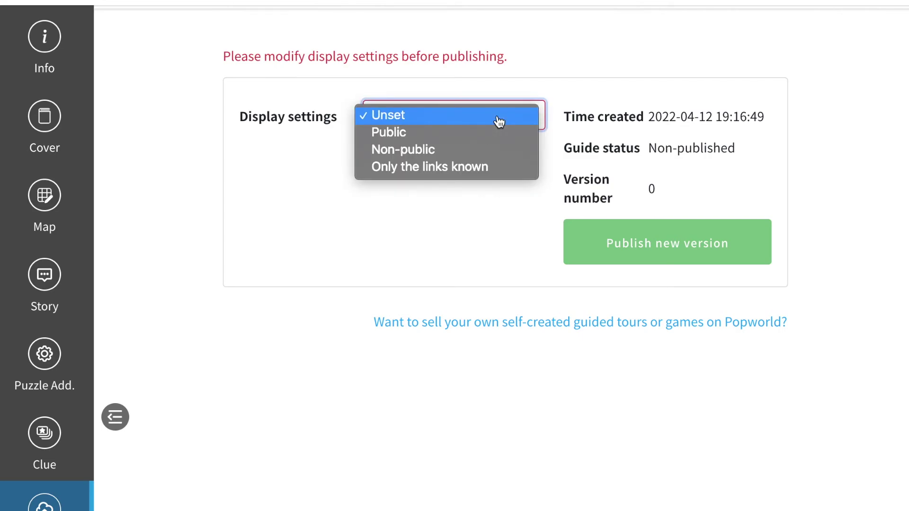
click(498, 135)
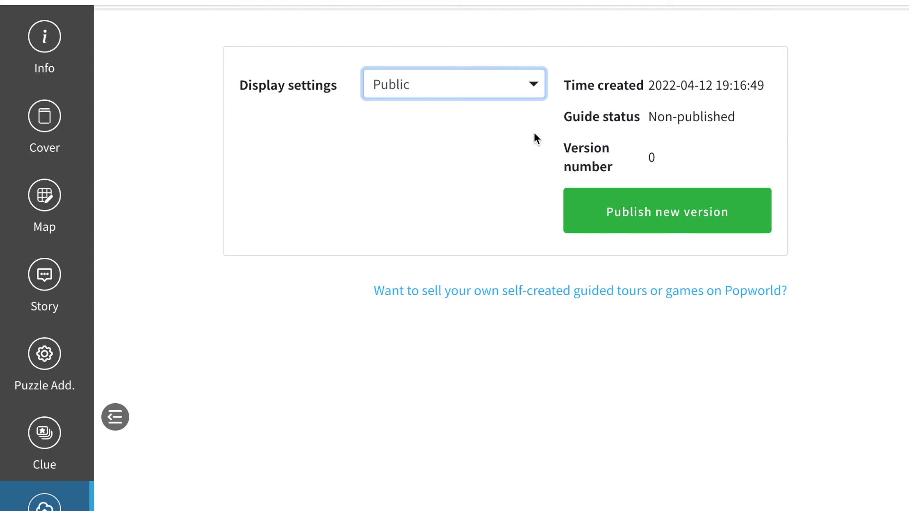
click(528, 84)
click(520, 101)
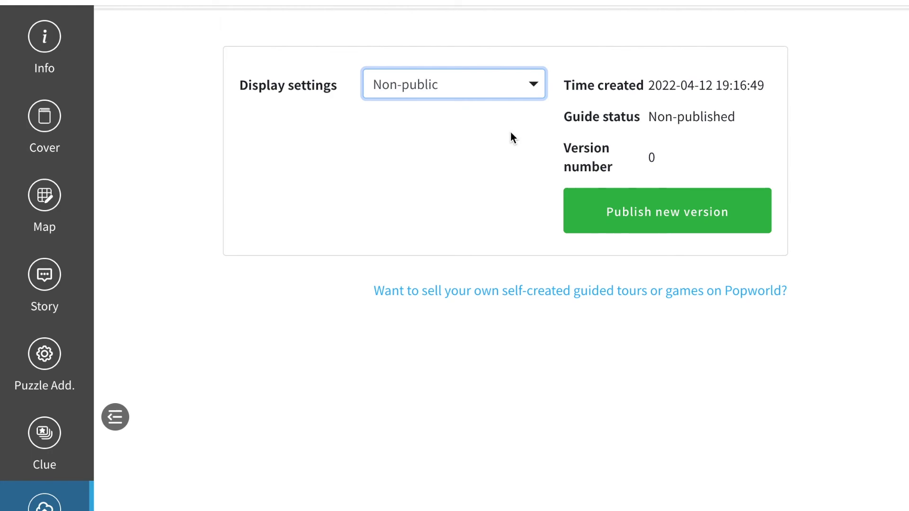
click(510, 134)
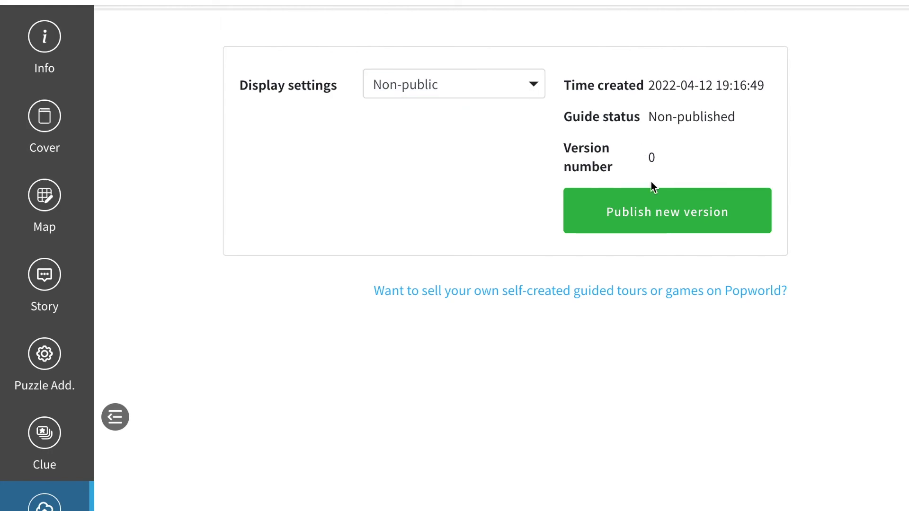
click(653, 232)
click(706, 343)
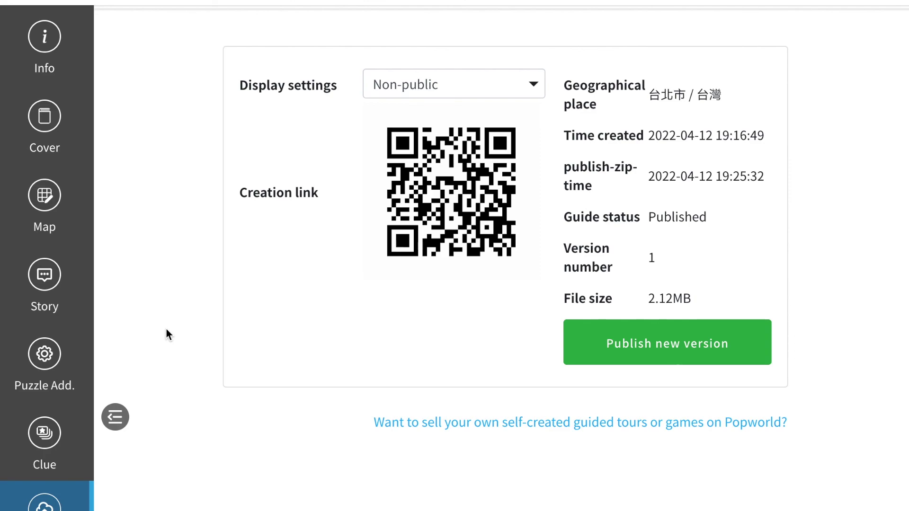
- Once publishing completes, scroll up to the Publish and update page showing version 1 and the QR code link
scroll(167, 330, up, 1)
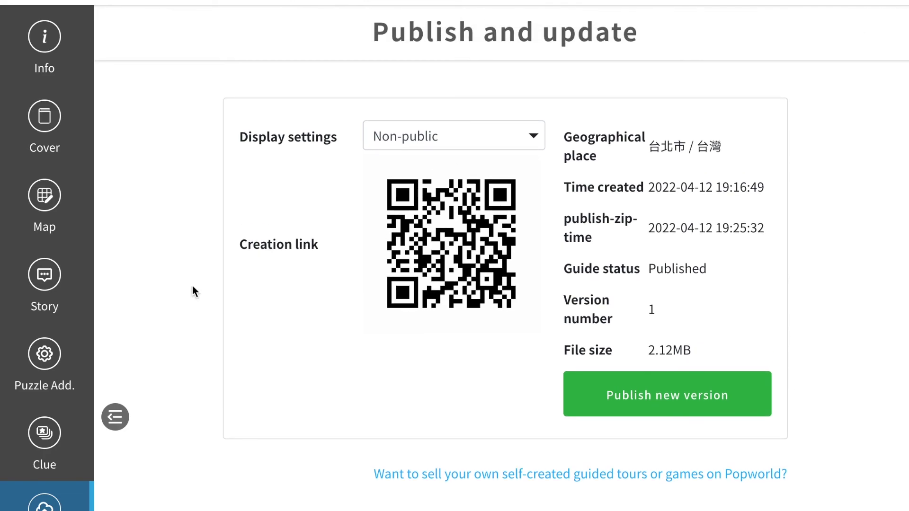